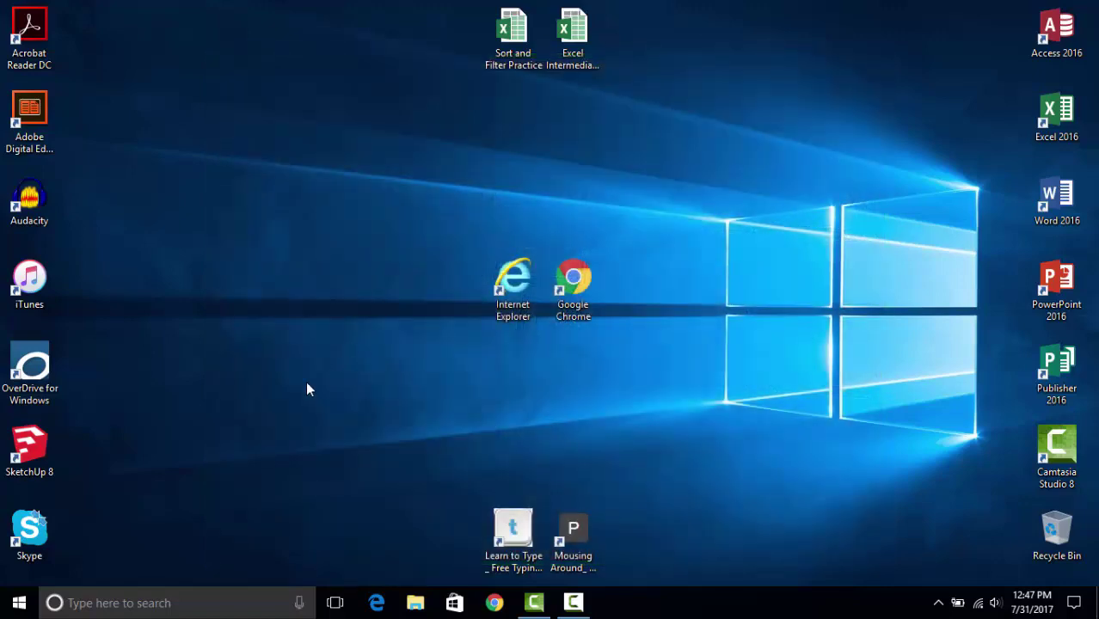
Open Start, then turn Tablet mode on and back off from Action Center.
{"action": "left_click", "coordinate": [19, 603]}
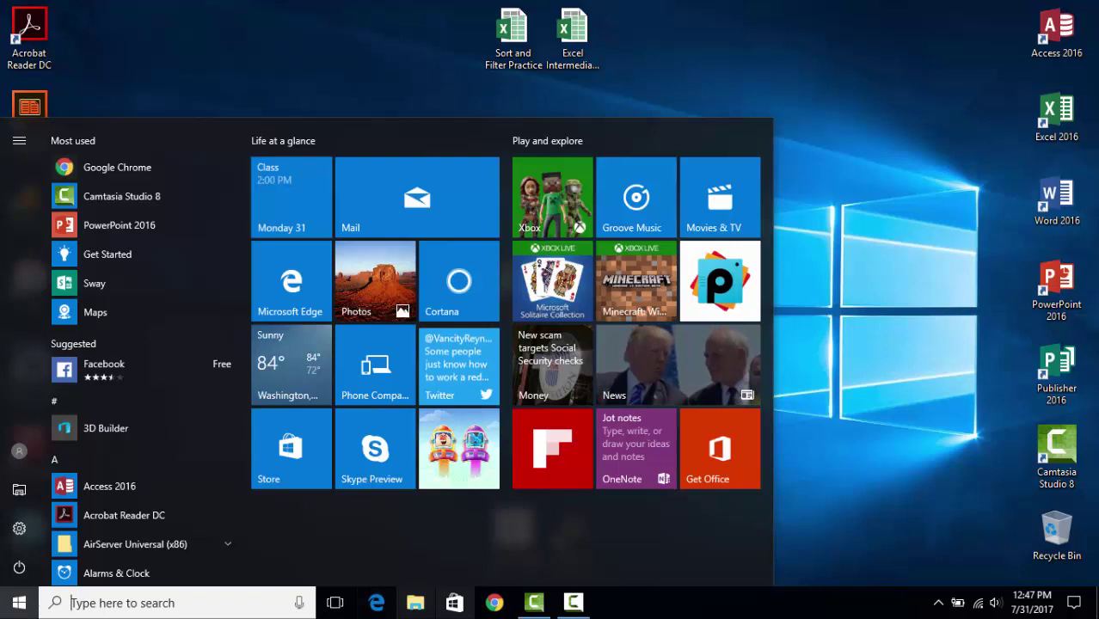
{"action": "left_click", "coordinate": [1086, 611]}
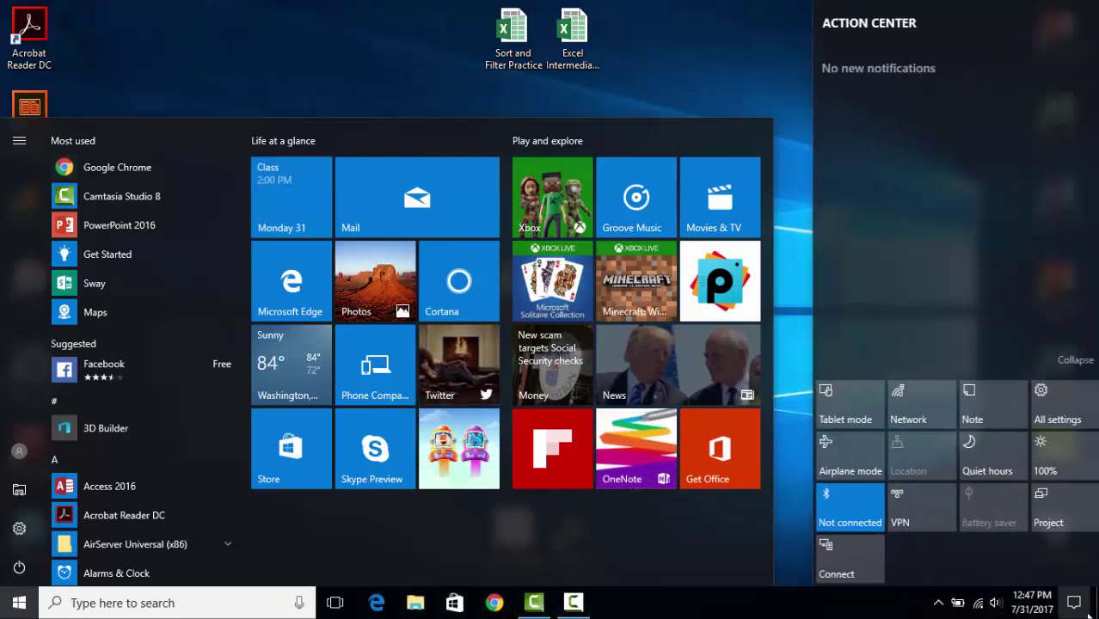
{"action": "left_click", "coordinate": [846, 414]}
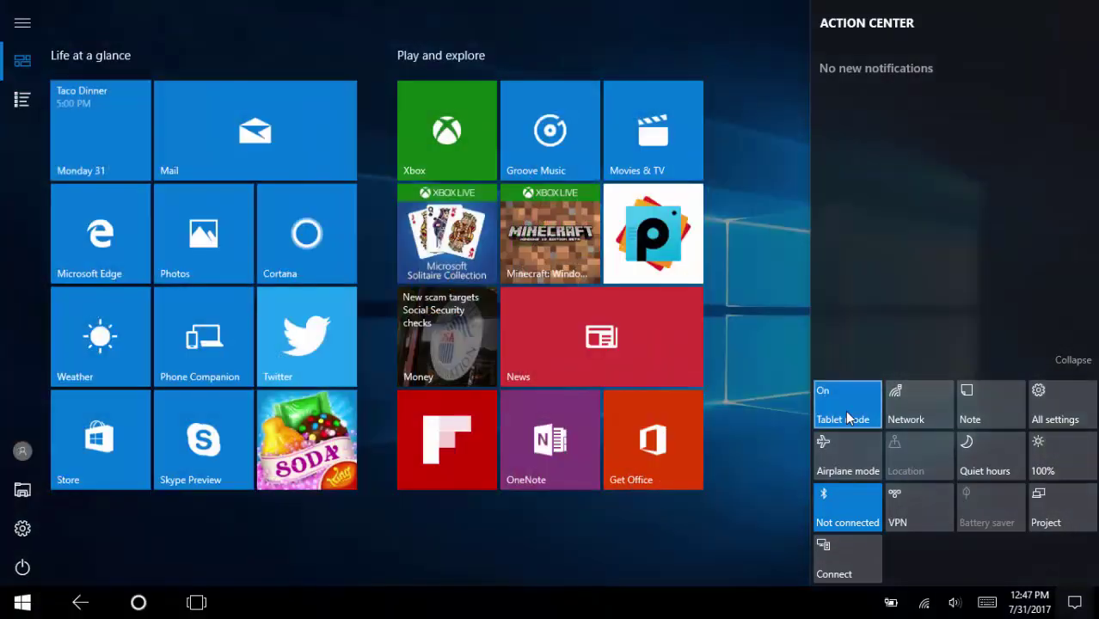
{"action": "left_click", "coordinate": [750, 327]}
{"action": "left_click", "coordinate": [1074, 603]}
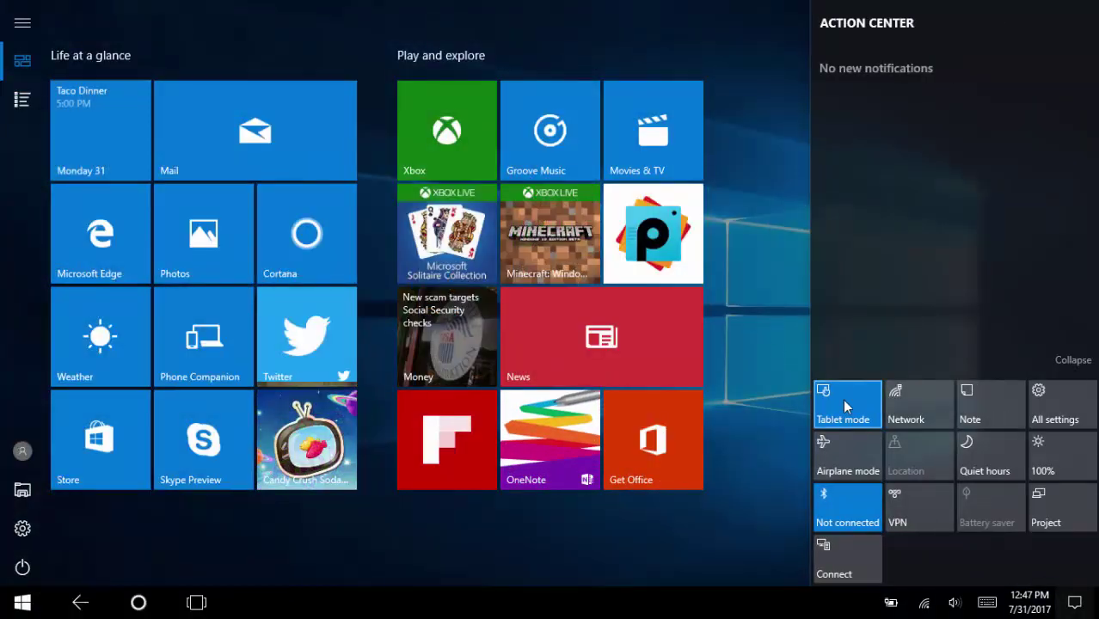
{"action": "left_click", "coordinate": [844, 404]}
{"action": "left_click", "coordinate": [560, 532]}
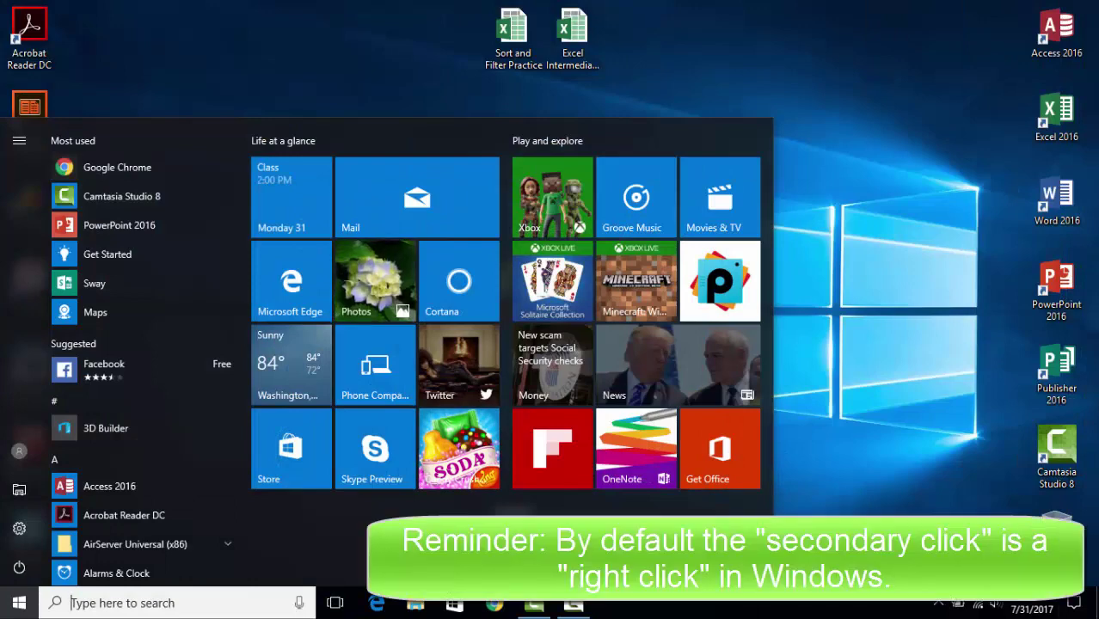
Make the Calendar tile Large and the Mail tile Small, with Mail beside Calendar.
{"action": "right_click", "coordinate": [301, 189]}
{"action": "mouse_move", "coordinate": [395, 236]}
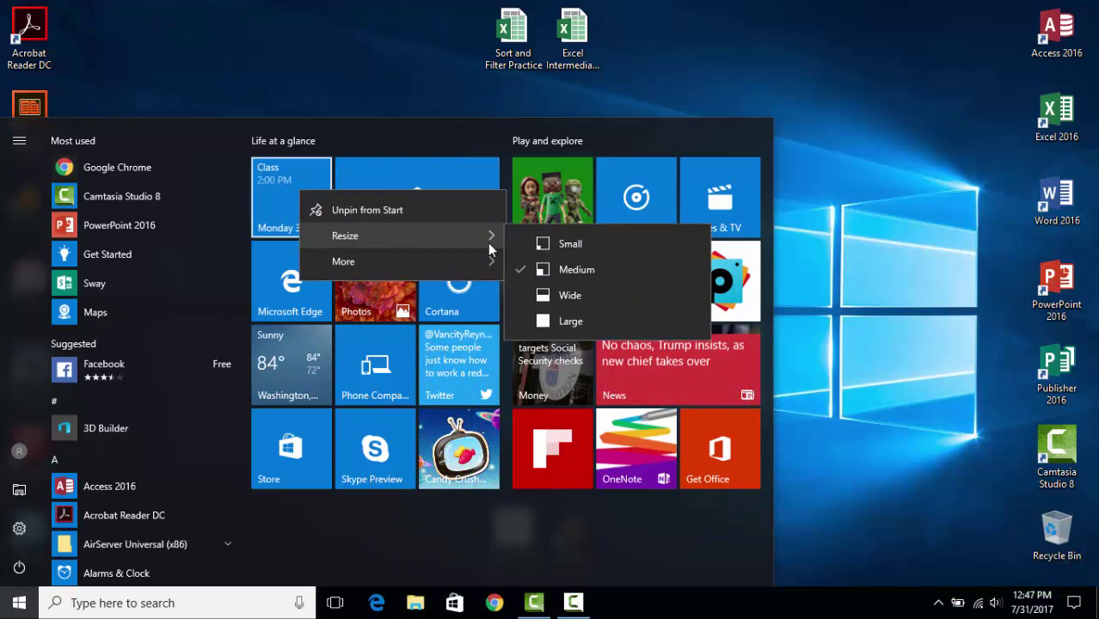
{"action": "left_click", "coordinate": [572, 318]}
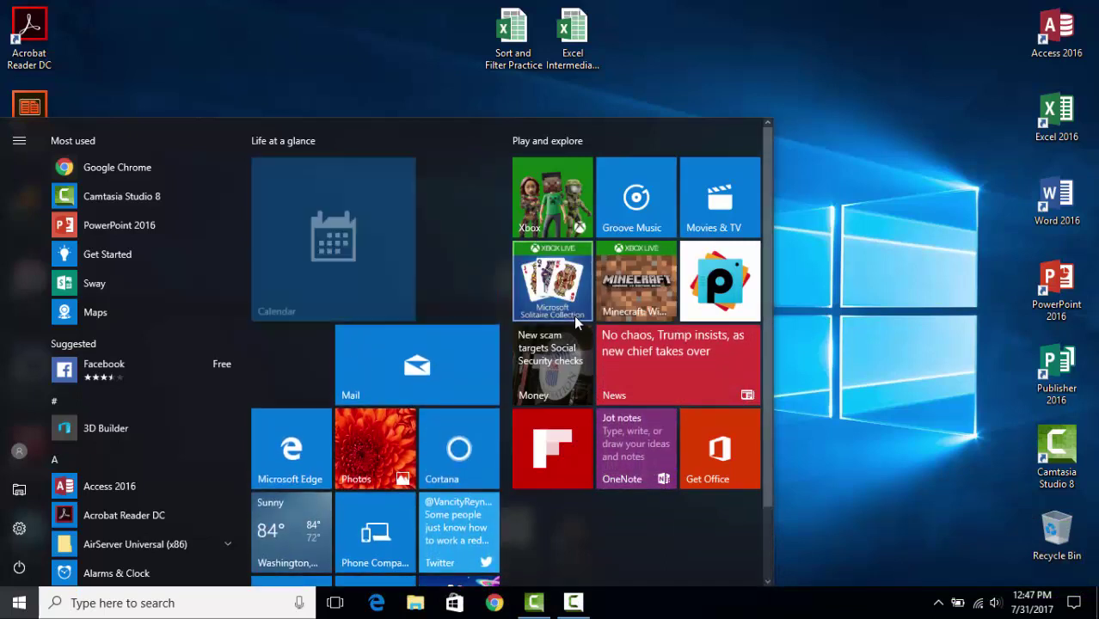
{"action": "right_click", "coordinate": [435, 349]}
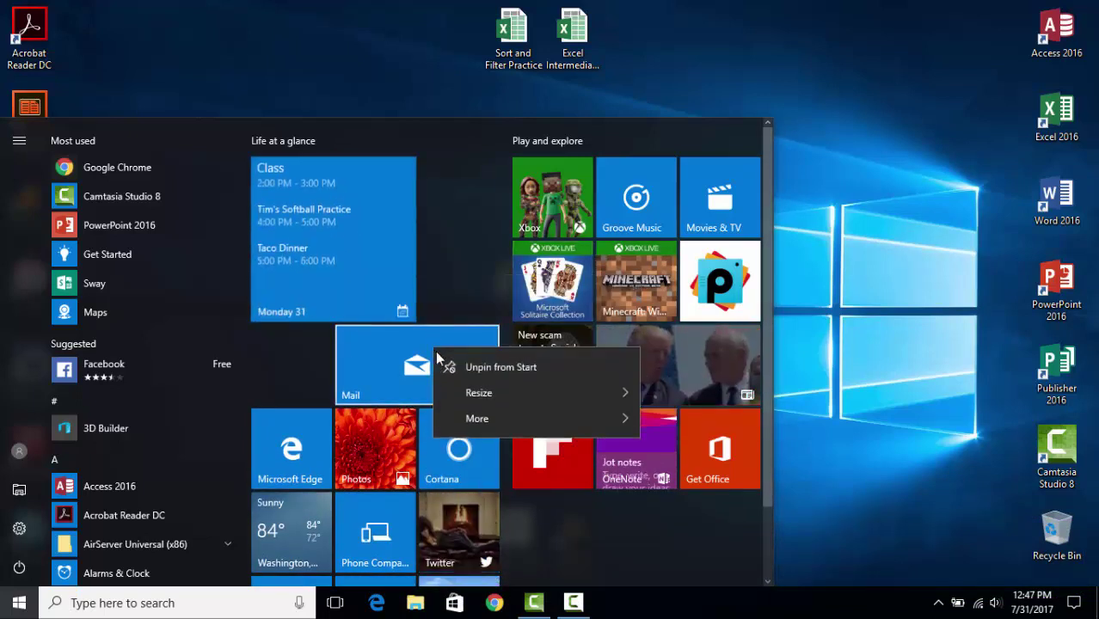
{"action": "left_click", "coordinate": [701, 397]}
{"action": "left_click_drag", "start_coordinate": [353, 344], "coordinate": [452, 185]}
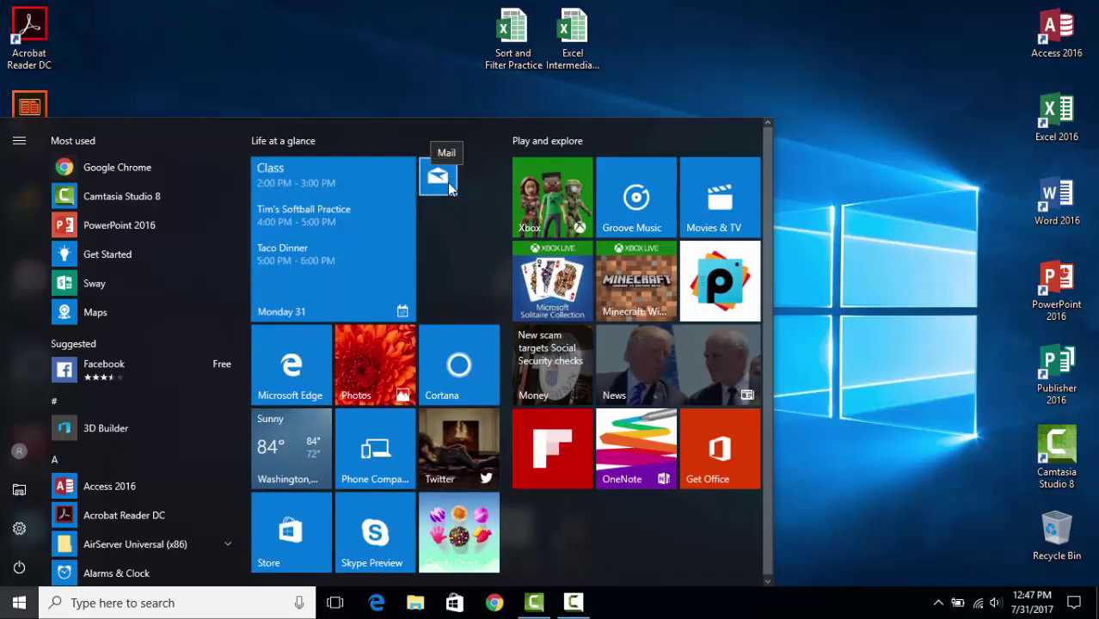
{"action": "right_click", "coordinate": [269, 354]}
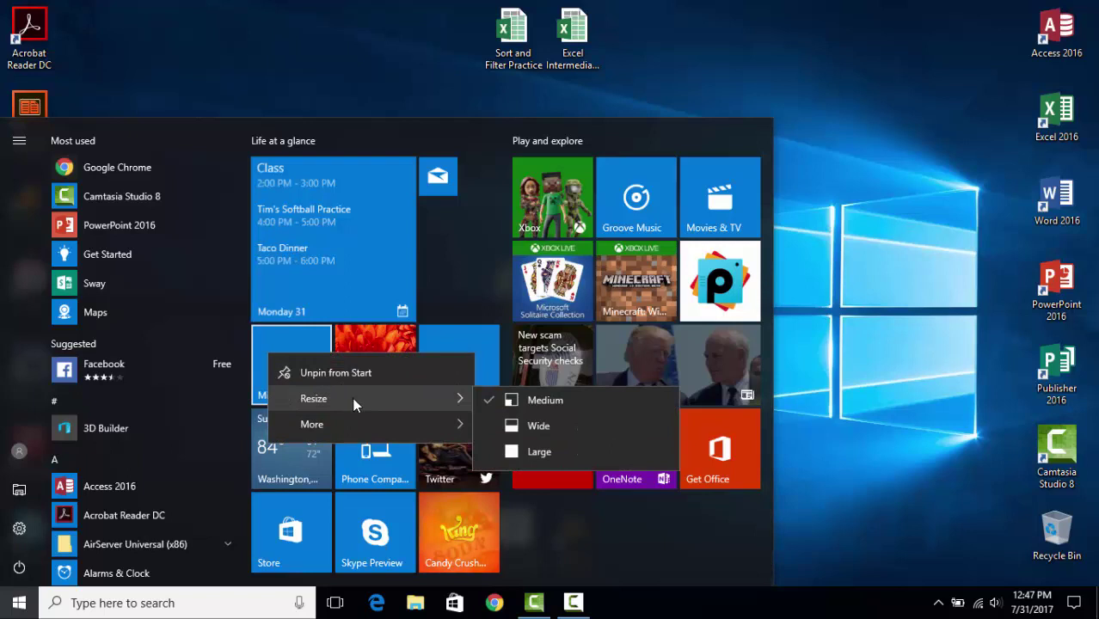
{"action": "mouse_move", "coordinate": [369, 424]}
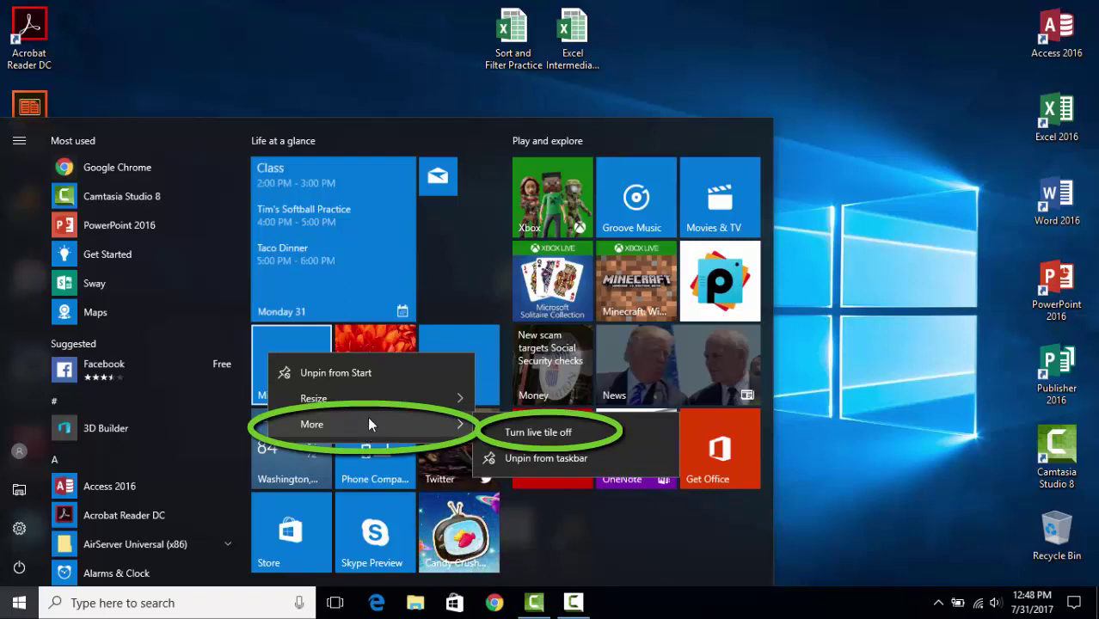
{"action": "left_click", "coordinate": [428, 285]}
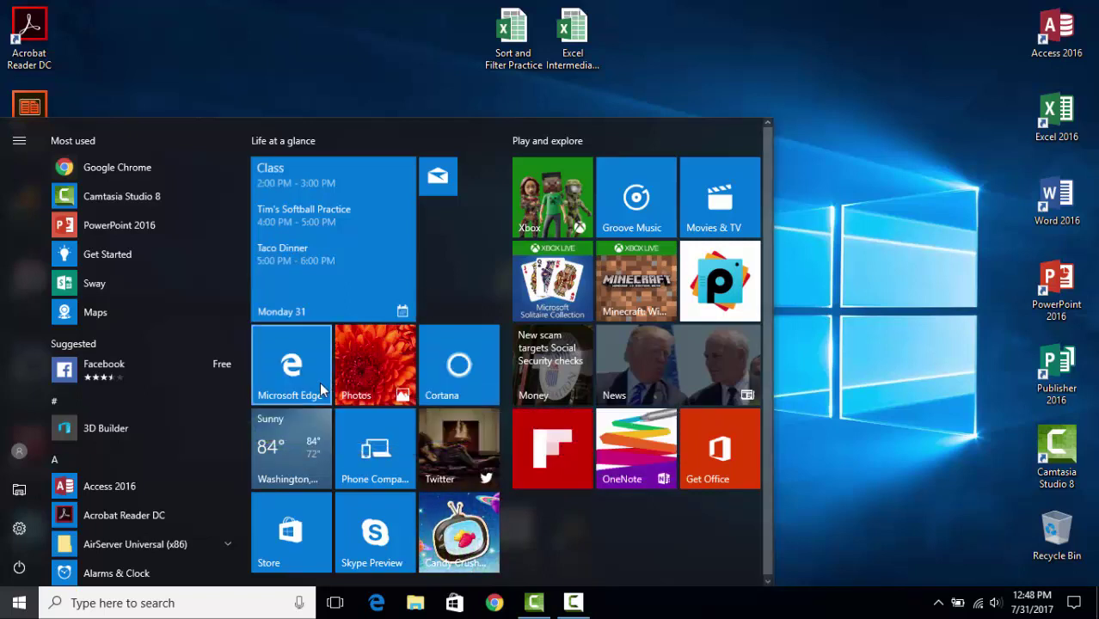
Launch Weather and set its location to Buffalo, New York using zip 14202.
{"action": "left_click", "coordinate": [292, 451]}
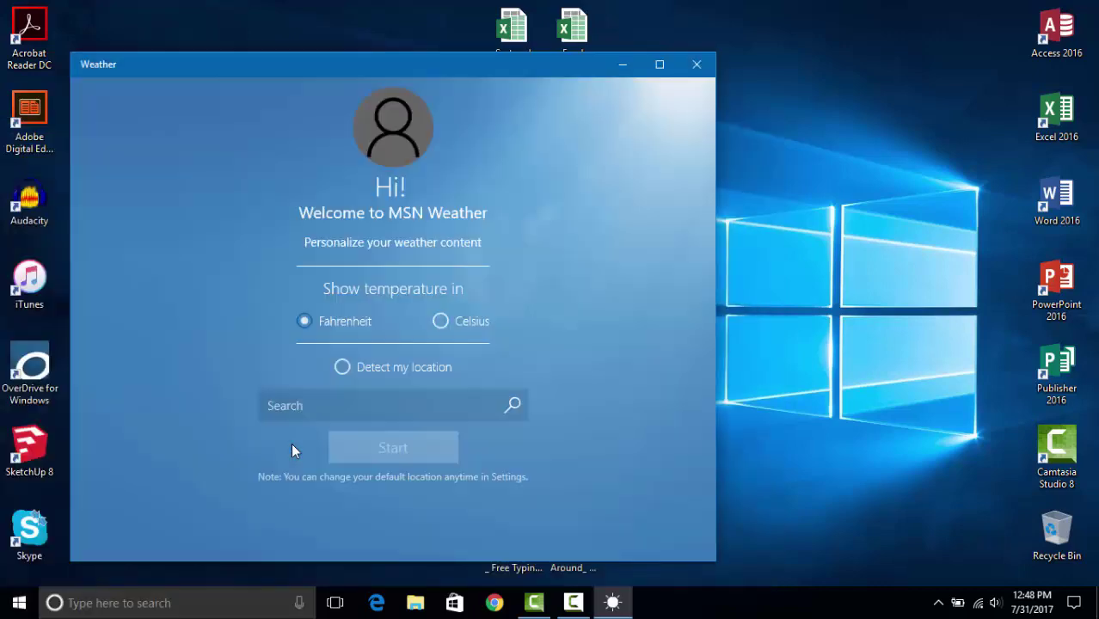
{"action": "left_click", "coordinate": [340, 406]}
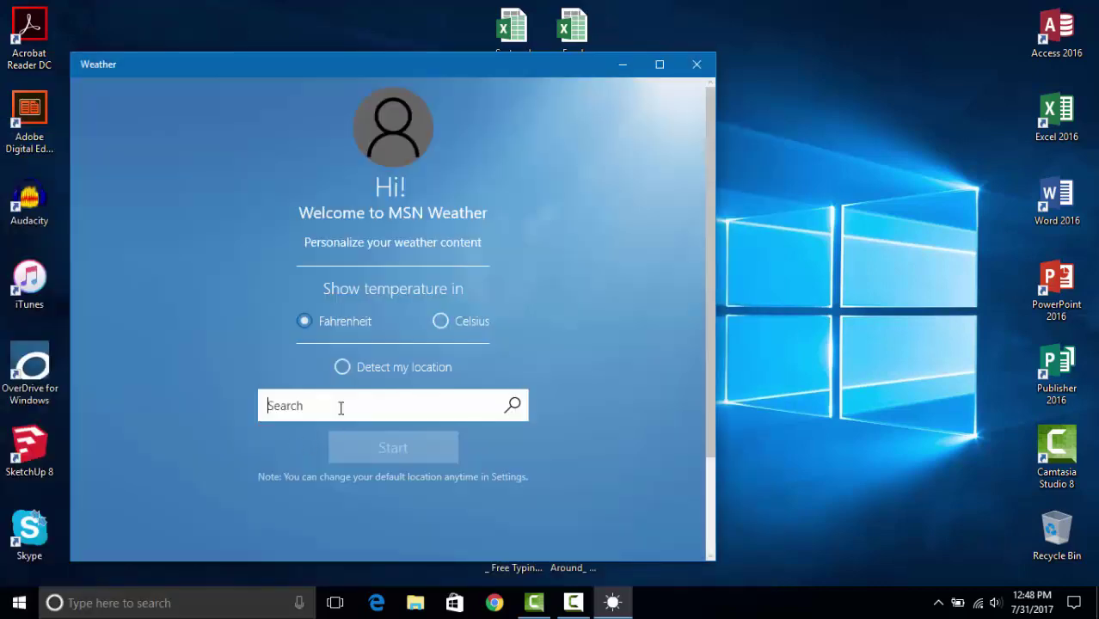
{"action": "type", "text": "14202"}
{"action": "left_click", "coordinate": [305, 371]}
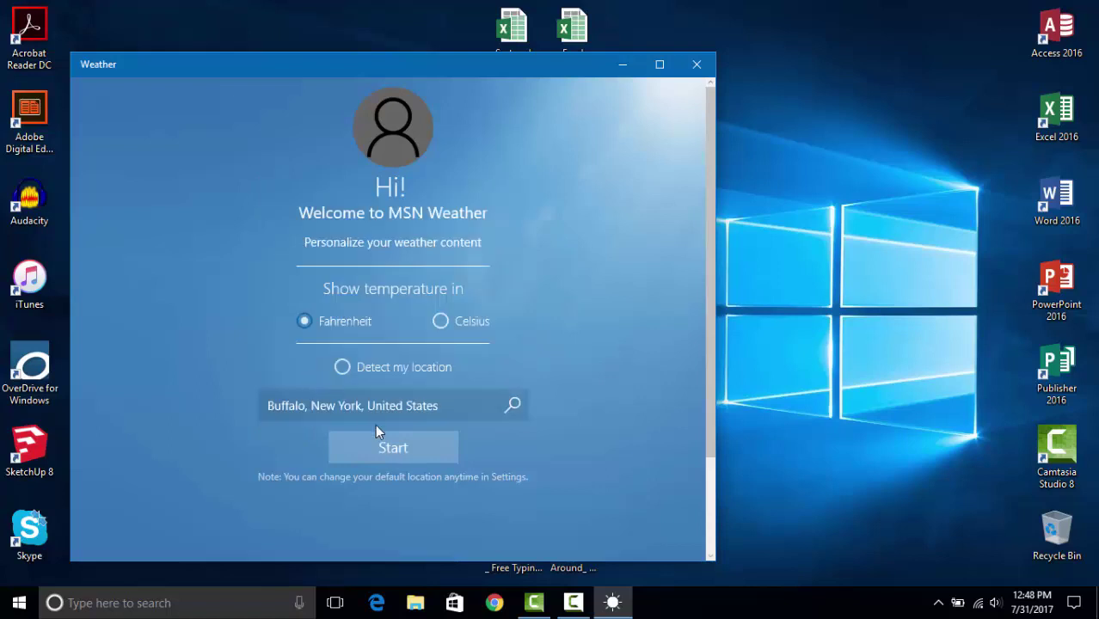
{"action": "left_click", "coordinate": [392, 449]}
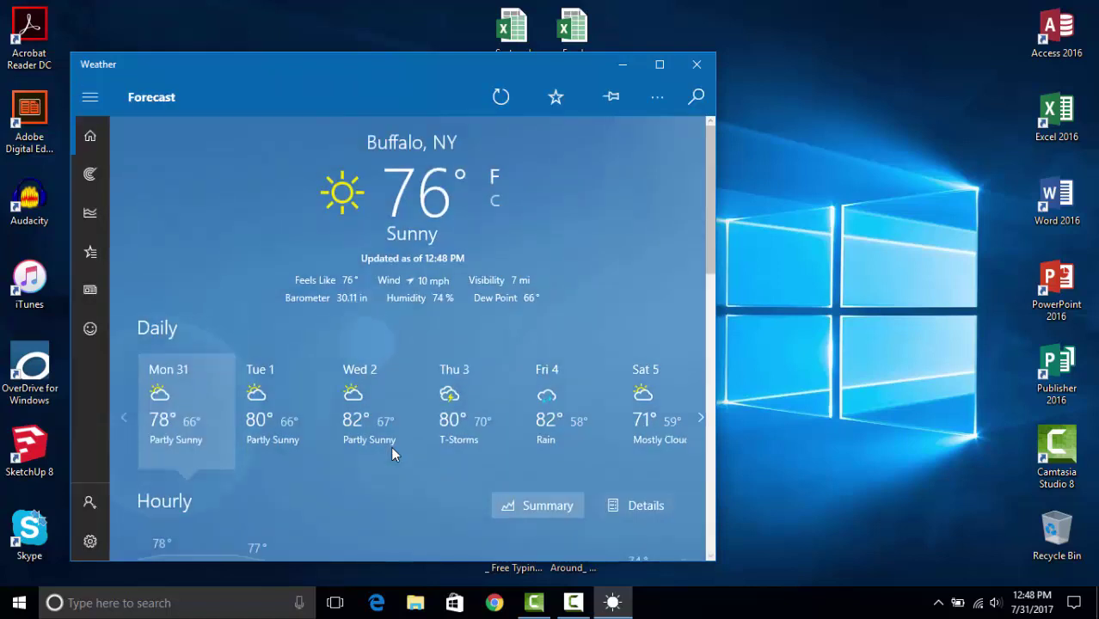
Move the Weather tile beside Calendar and shrink Cortana to Small beside Mail.
{"action": "left_click", "coordinate": [700, 65]}
{"action": "left_click", "coordinate": [18, 605]}
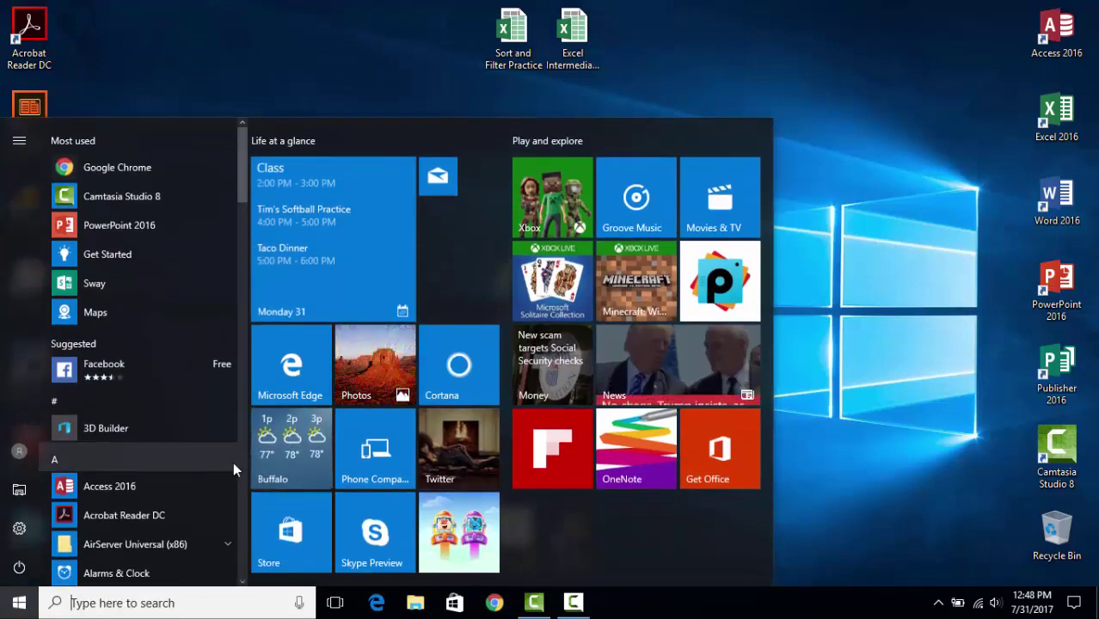
{"action": "left_click_drag", "start_coordinate": [273, 455], "coordinate": [432, 243]}
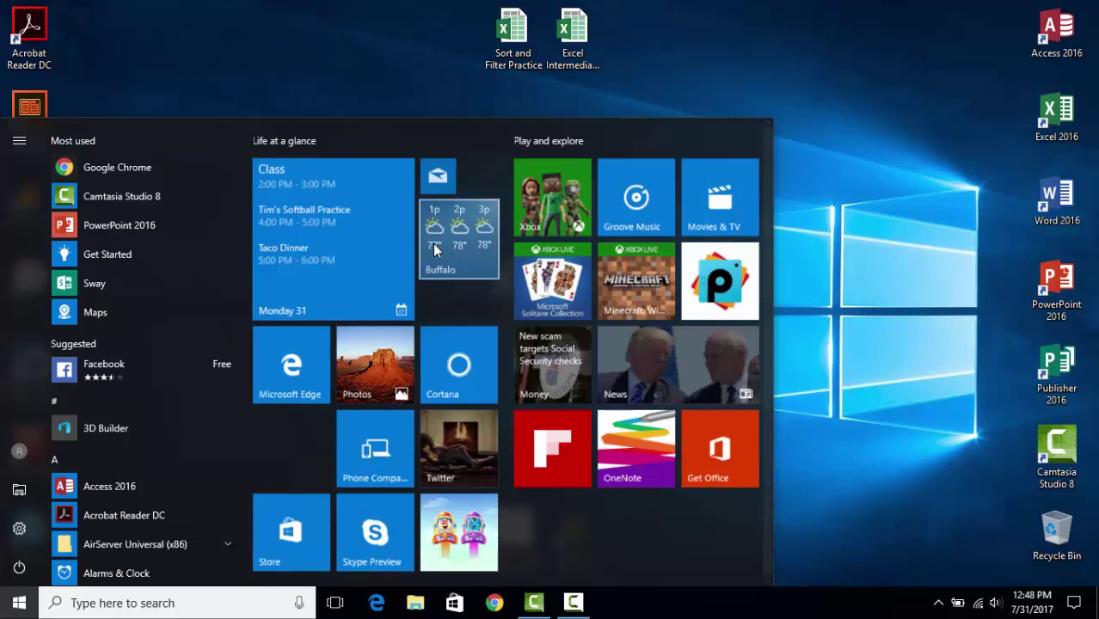
{"action": "right_click", "coordinate": [448, 372]}
{"action": "mouse_move", "coordinate": [497, 413]}
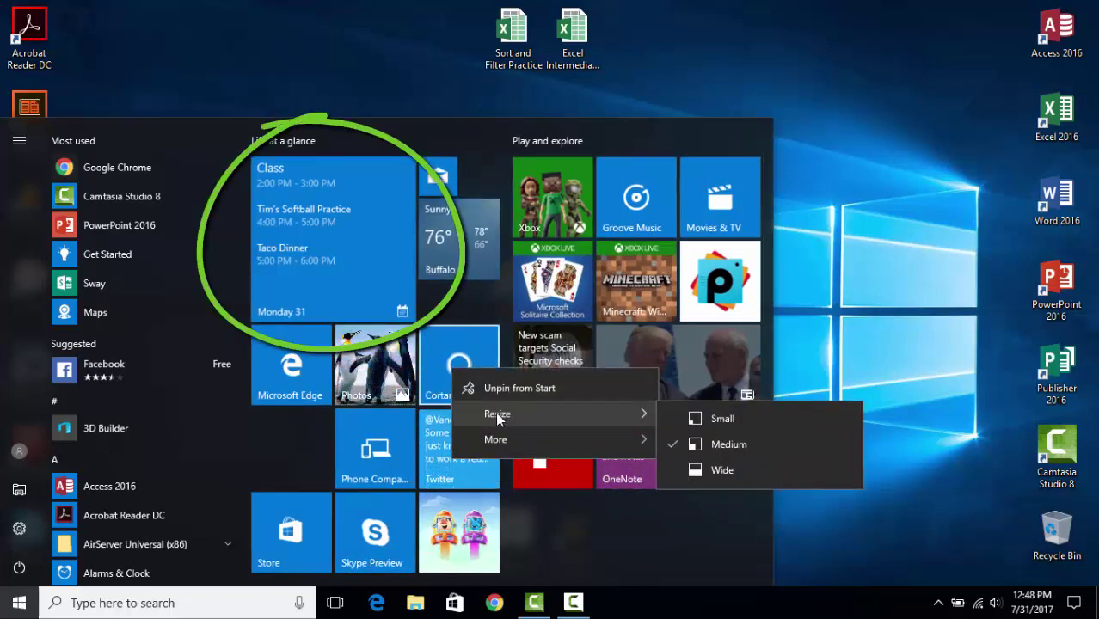
{"action": "left_click", "coordinate": [724, 419]}
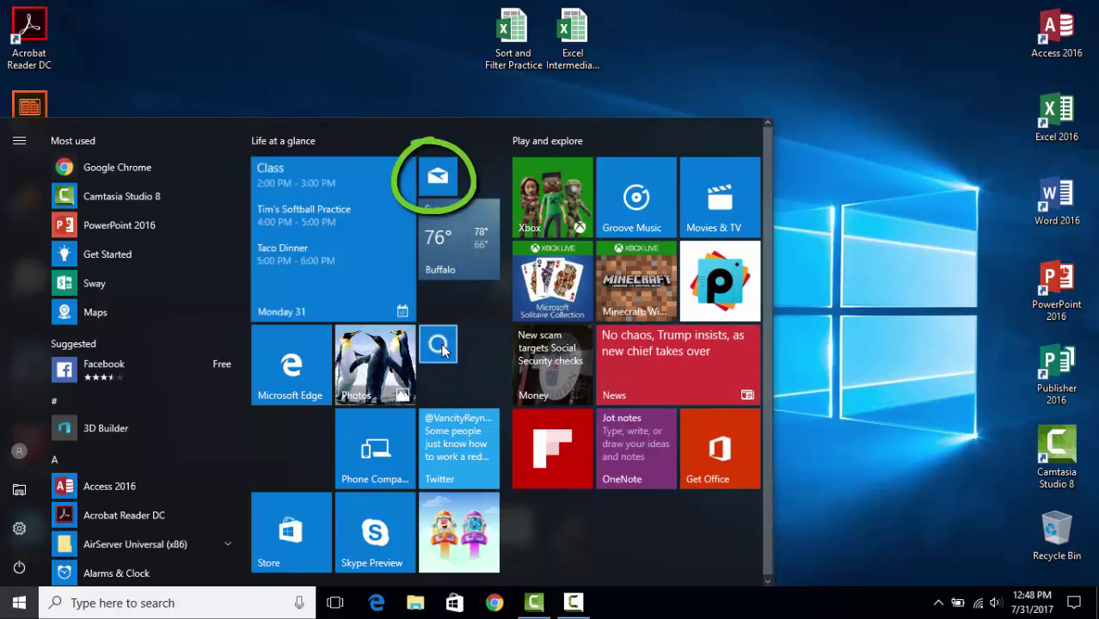
{"action": "left_click_drag", "start_coordinate": [437, 344], "coordinate": [480, 176]}
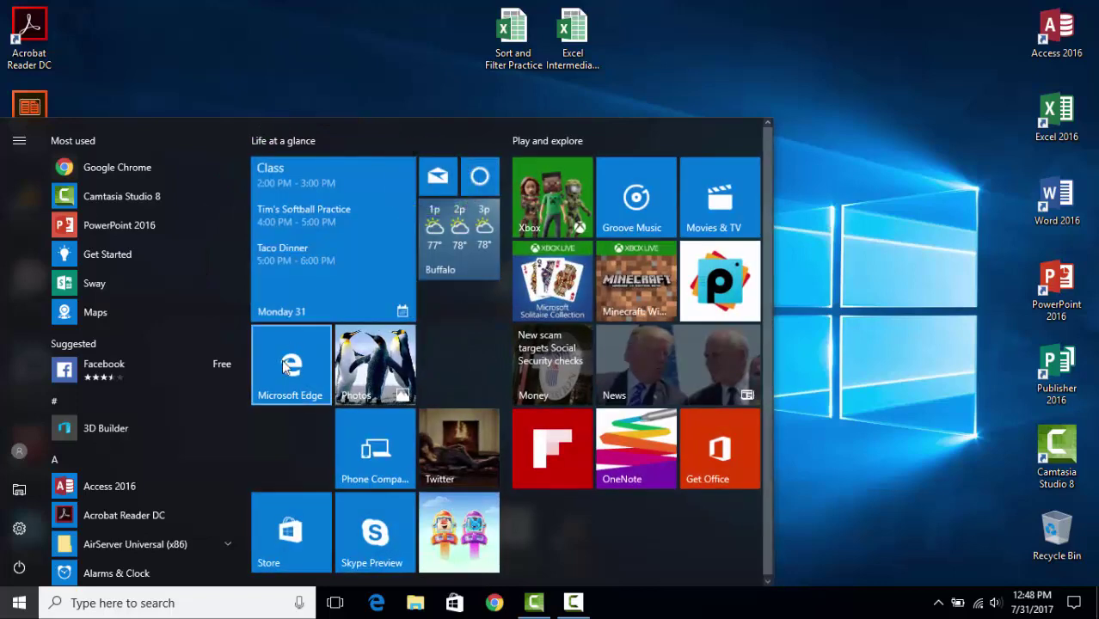
Unpin the Microsoft Edge and Photos tiles from Start.
{"action": "right_click", "coordinate": [288, 366]}
{"action": "left_click", "coordinate": [315, 385]}
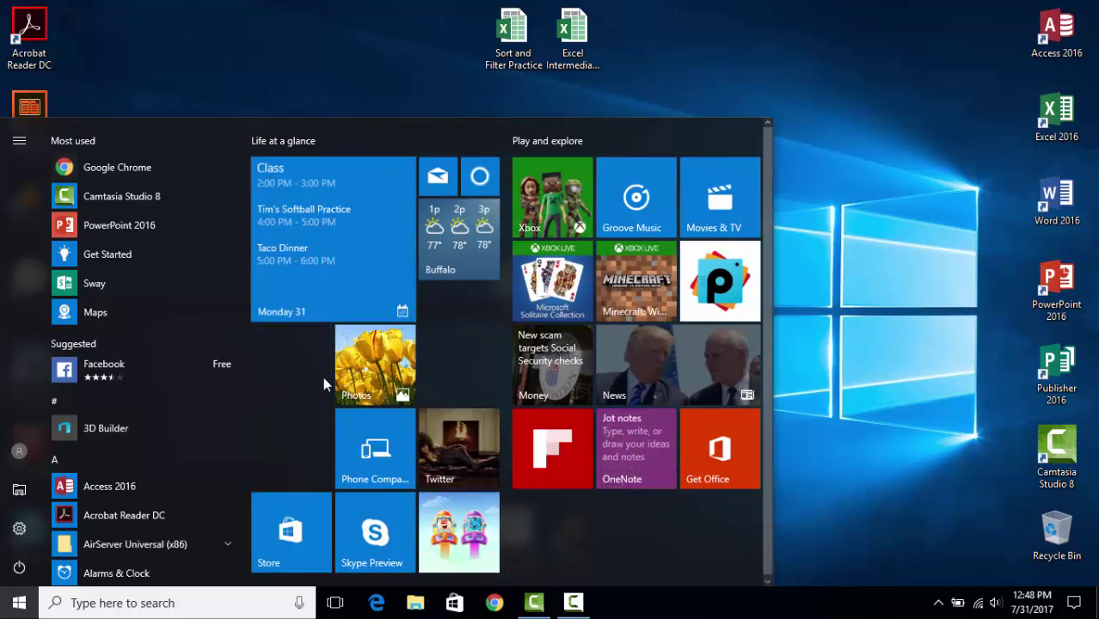
{"action": "right_click", "coordinate": [381, 384]}
{"action": "left_click", "coordinate": [382, 384]}
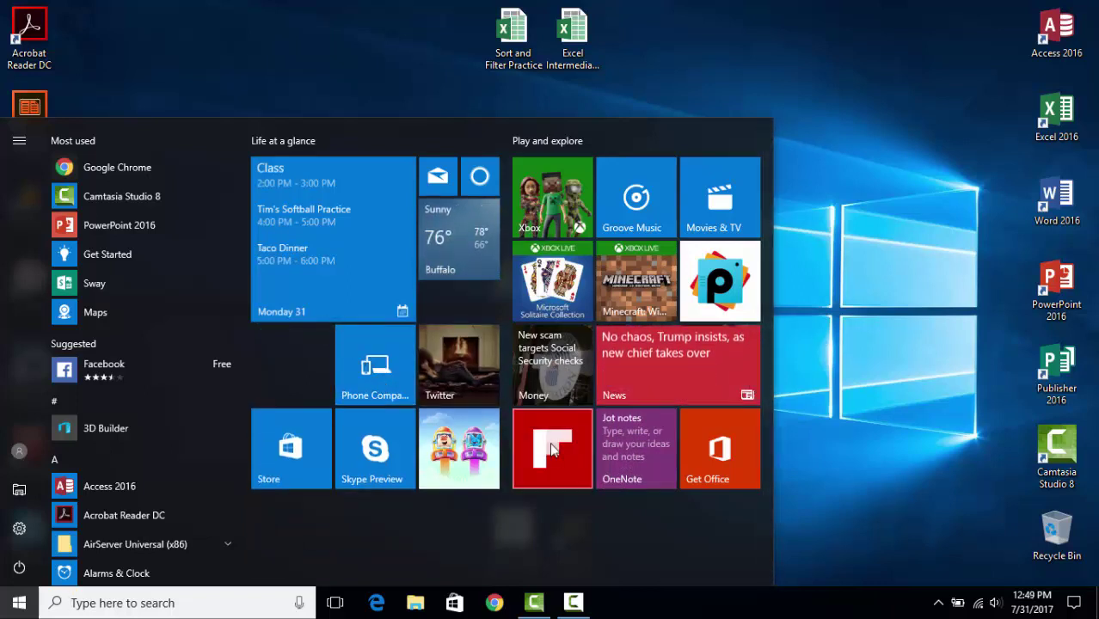
Rename the Play and explore group to 'Games'.
{"action": "left_click", "coordinate": [590, 142]}
{"action": "left_click_drag", "start_coordinate": [600, 146], "coordinate": [479, 137]}
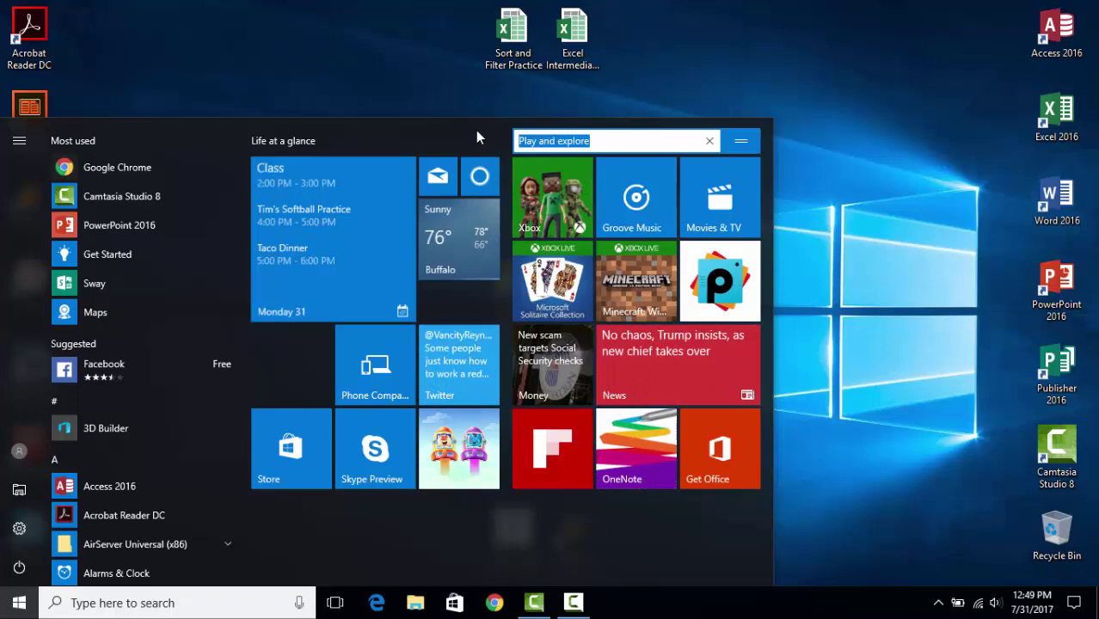
{"action": "type", "text": "Ga"}
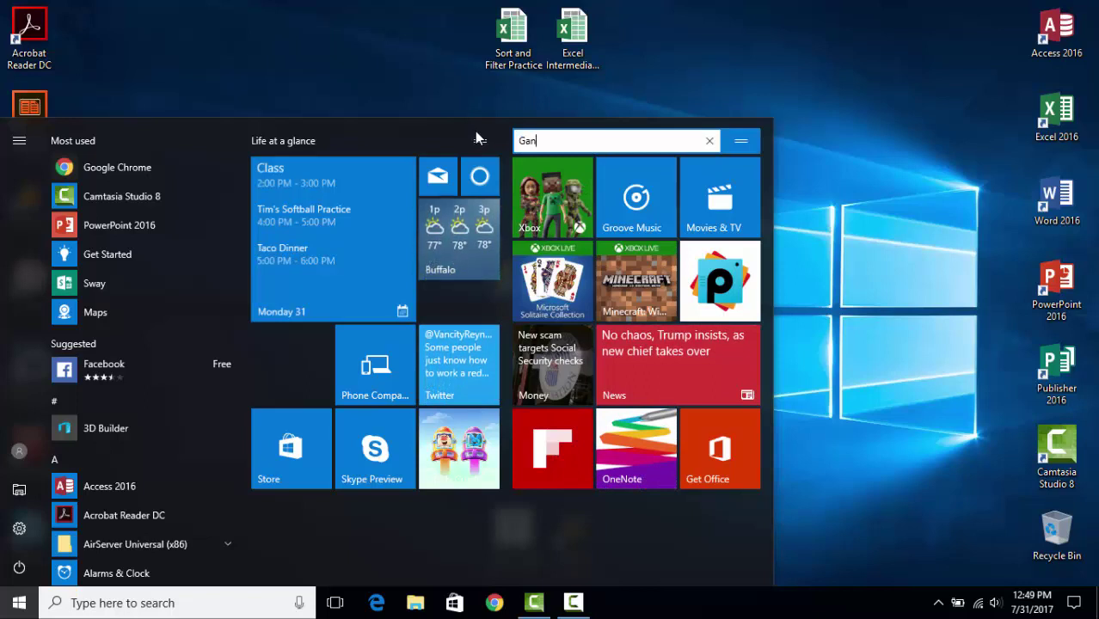
{"action": "type", "text": "mes"}
{"action": "key", "text": "Return"}
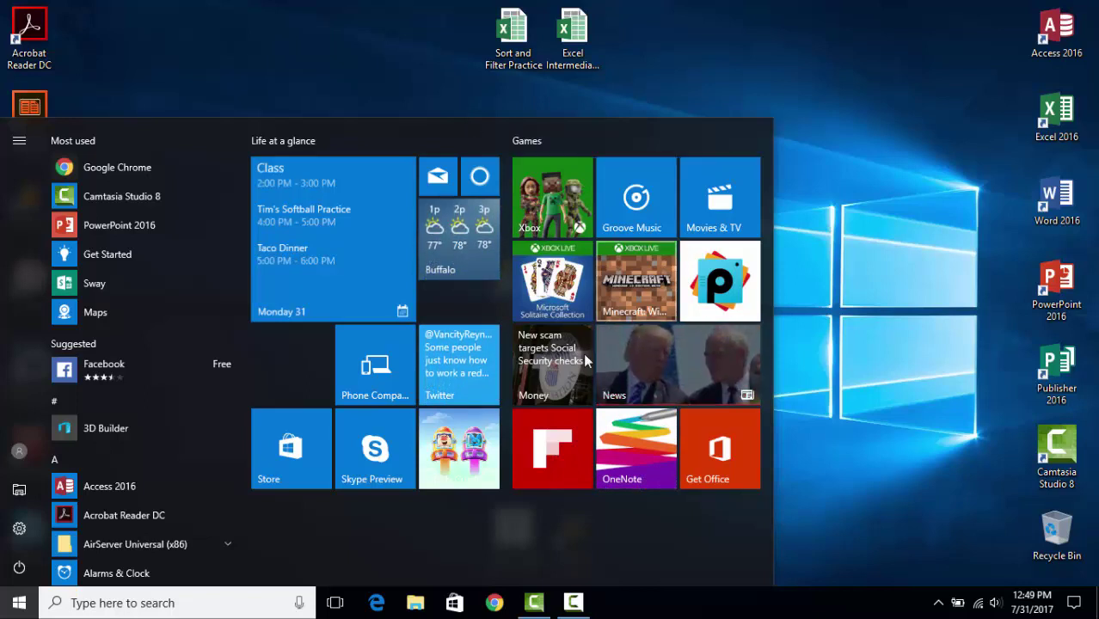
Create a 'Multimedia' group holding Groove Music and Movies & TV.
{"action": "mouse_move", "coordinate": [630, 220]}
{"action": "left_mouse_down"}
{"action": "mouse_move", "coordinate": [543, 578]}
{"action": "mouse_move", "coordinate": [535, 530]}
{"action": "left_mouse_up"}
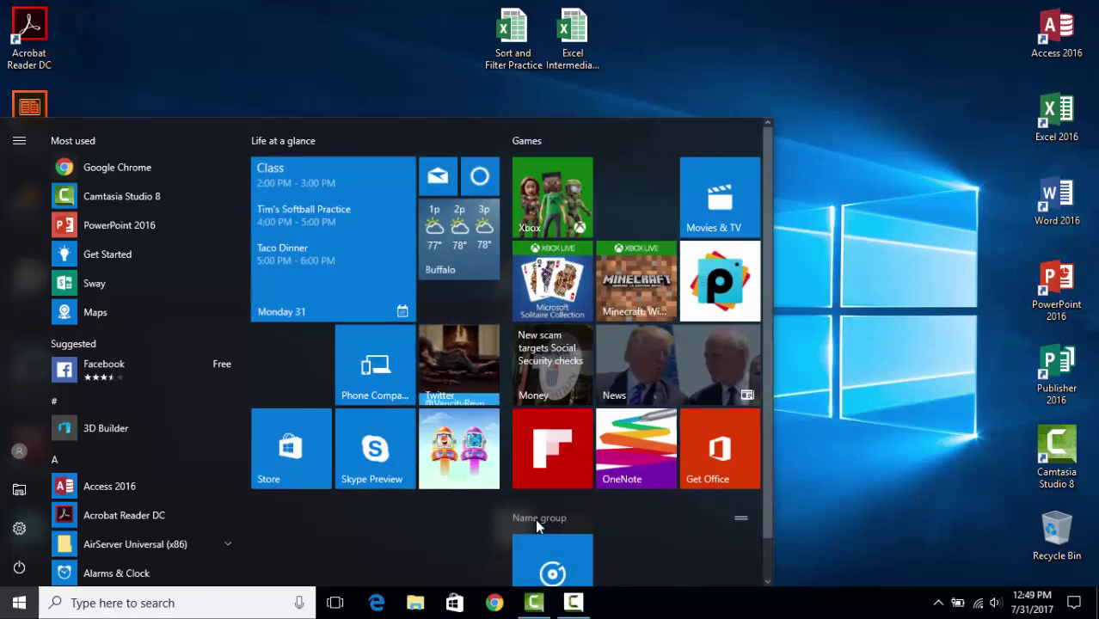
{"action": "left_click", "coordinate": [535, 518]}
{"action": "type", "text": "M"}
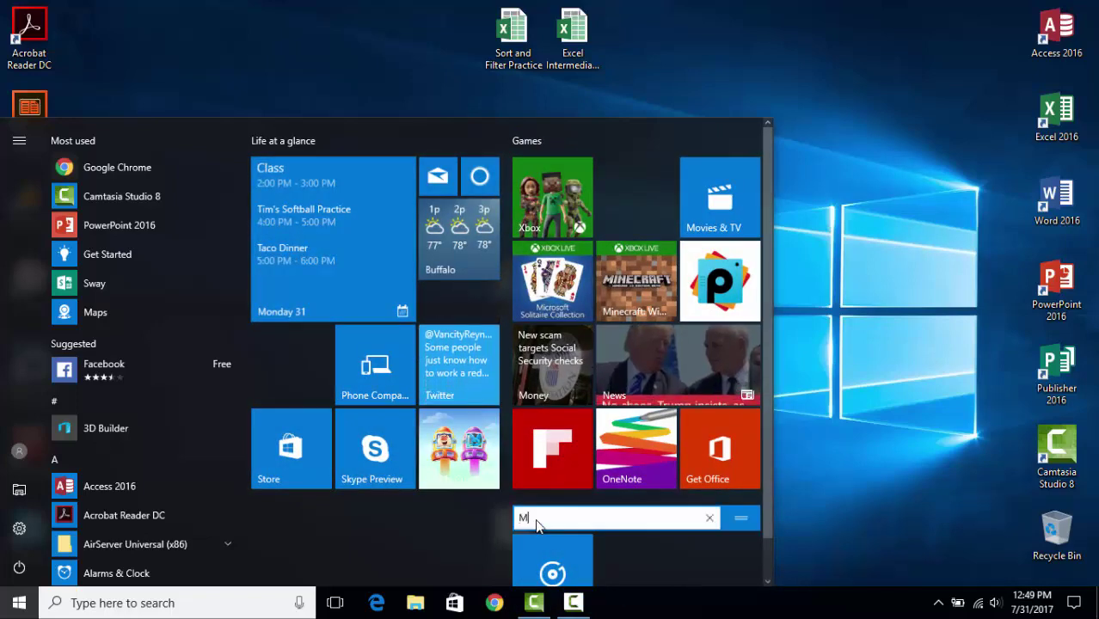
{"action": "type", "text": "ultimedia"}
{"action": "key", "text": "Return"}
{"action": "left_click_drag", "start_coordinate": [738, 209], "coordinate": [635, 550]}
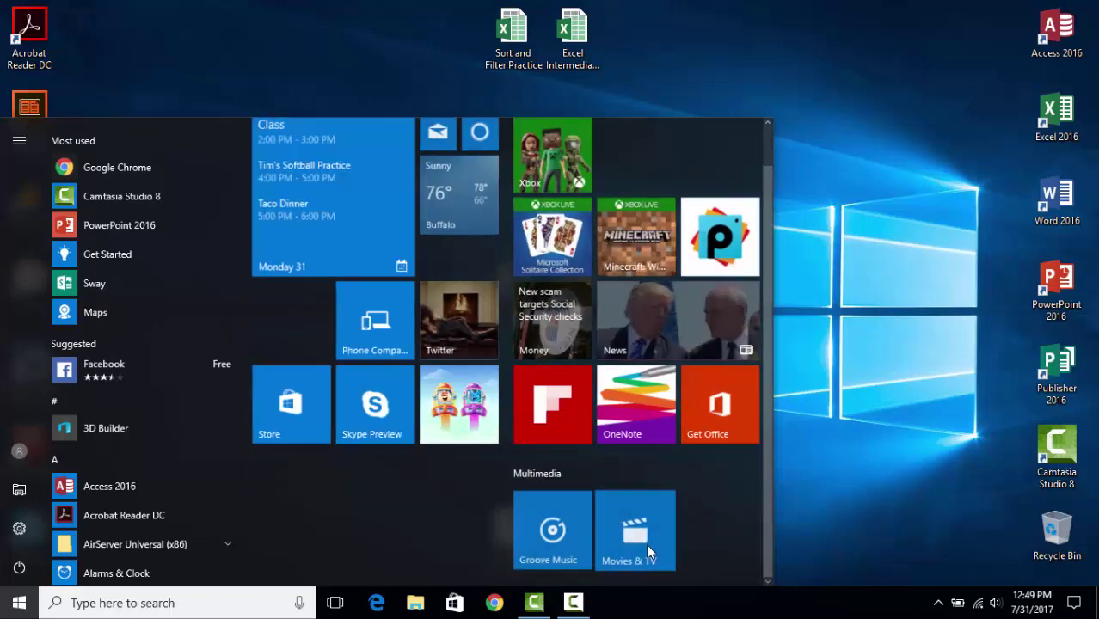
Unpin PicsArt and widen the Start menu to fit a third group column.
{"action": "right_click", "coordinate": [720, 256]}
{"action": "left_click", "coordinate": [722, 258]}
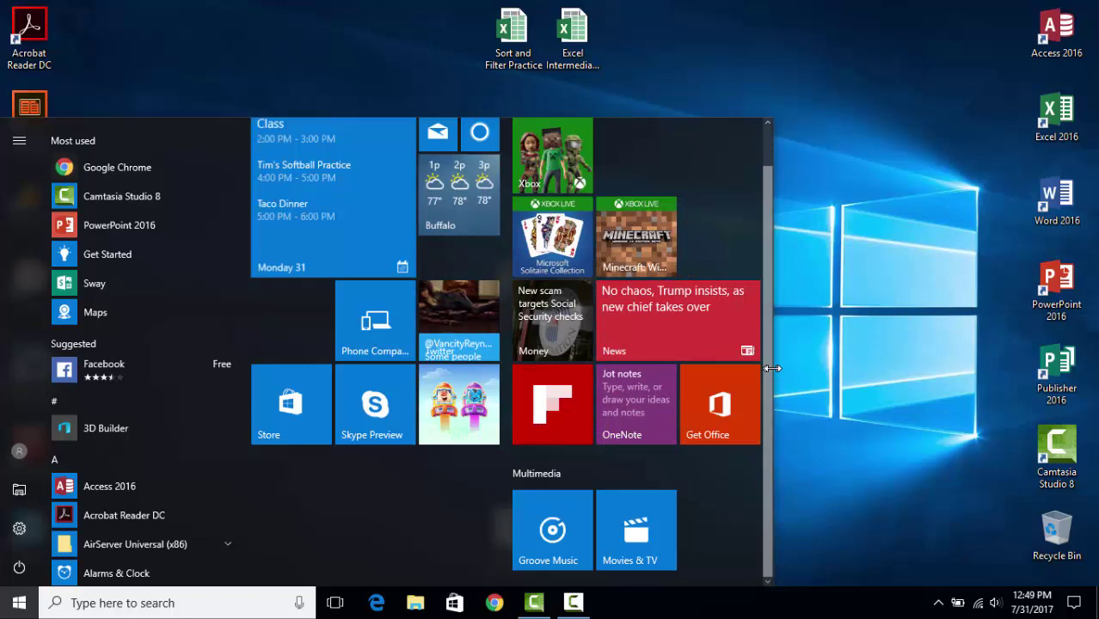
{"action": "left_click_drag", "start_coordinate": [770, 374], "coordinate": [982, 374]}
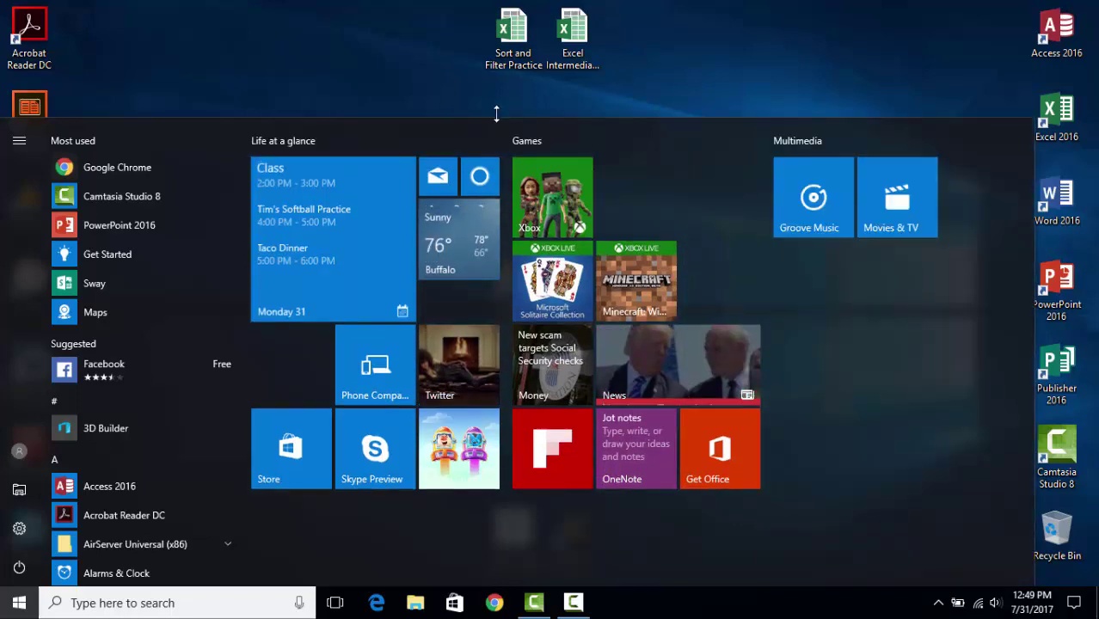
Stretch the Start menu almost to the screen top, then narrow its width.
{"action": "mouse_move", "coordinate": [498, 113]}
{"action": "left_mouse_down"}
{"action": "mouse_move", "coordinate": [508, 56]}
{"action": "mouse_move", "coordinate": [497, 318]}
{"action": "left_mouse_up"}
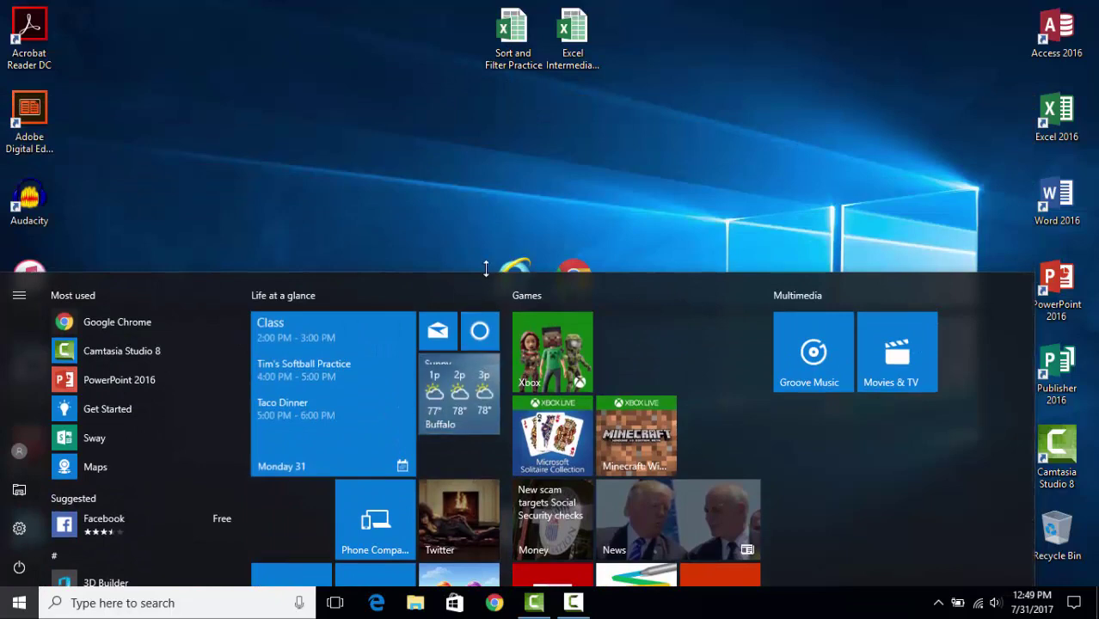
{"action": "left_click_drag", "start_coordinate": [480, 451], "coordinate": [519, 30]}
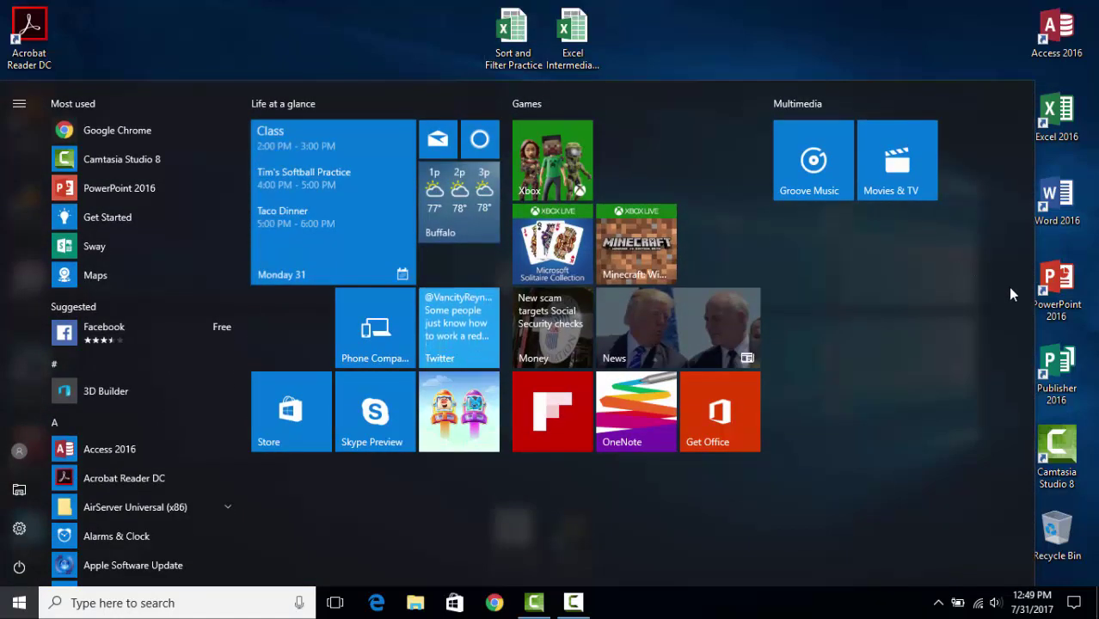
{"action": "mouse_move", "coordinate": [1032, 299]}
{"action": "left_mouse_down"}
{"action": "mouse_move", "coordinate": [146, 279]}
{"action": "mouse_move", "coordinate": [983, 306]}
{"action": "left_mouse_up"}
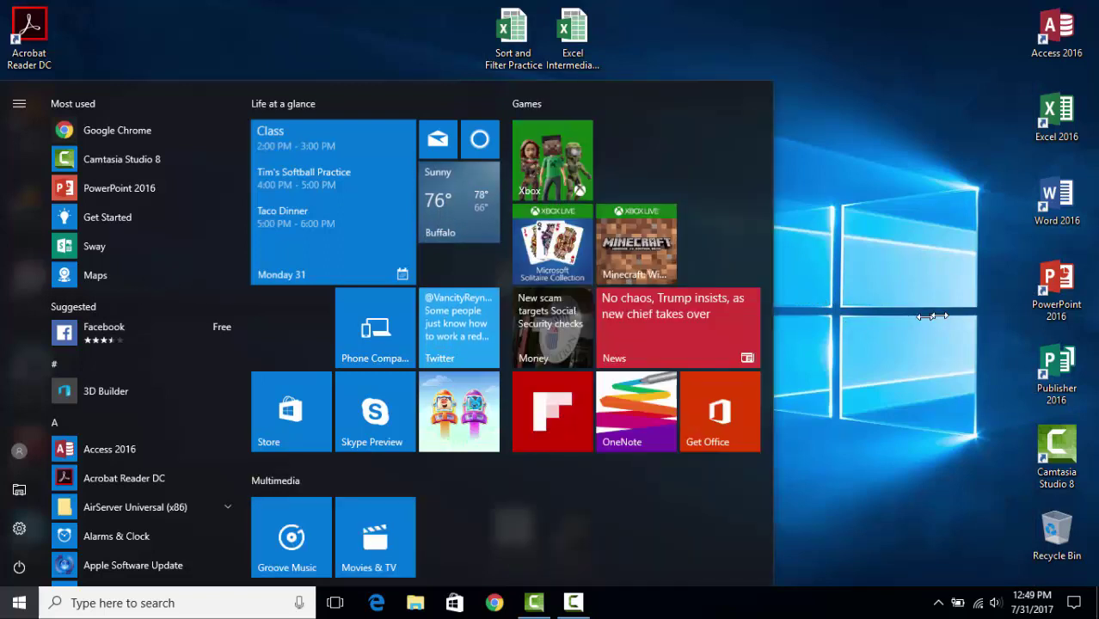
Unpin Movies & TV, Groove Music, Minecraft, Solitaire, Xbox, Flipboard, News and other Games tiles.
{"action": "right_click", "coordinate": [894, 180]}
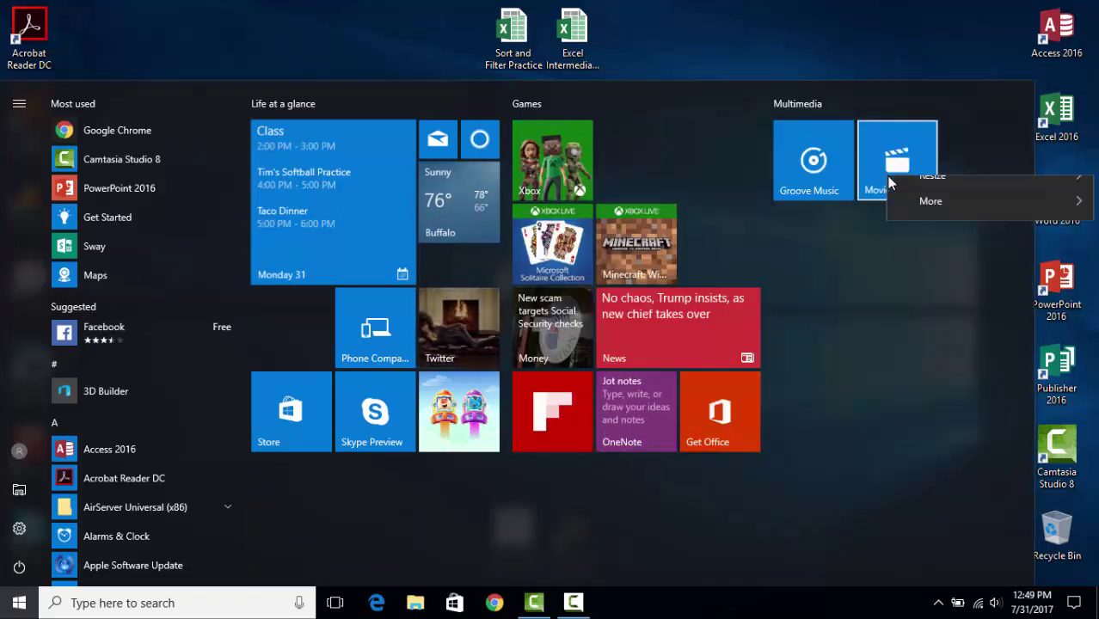
{"action": "left_click", "coordinate": [908, 197]}
{"action": "right_click", "coordinate": [838, 170]}
{"action": "left_click", "coordinate": [852, 178]}
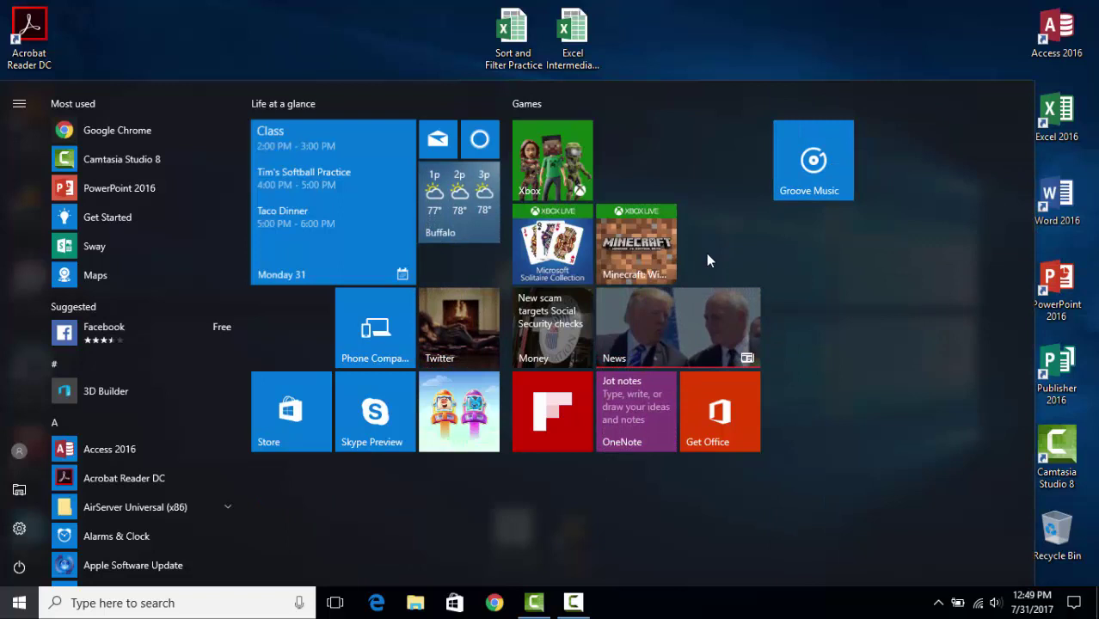
{"action": "right_click", "coordinate": [670, 256]}
{"action": "left_click", "coordinate": [680, 264]}
{"action": "right_click", "coordinate": [565, 247]}
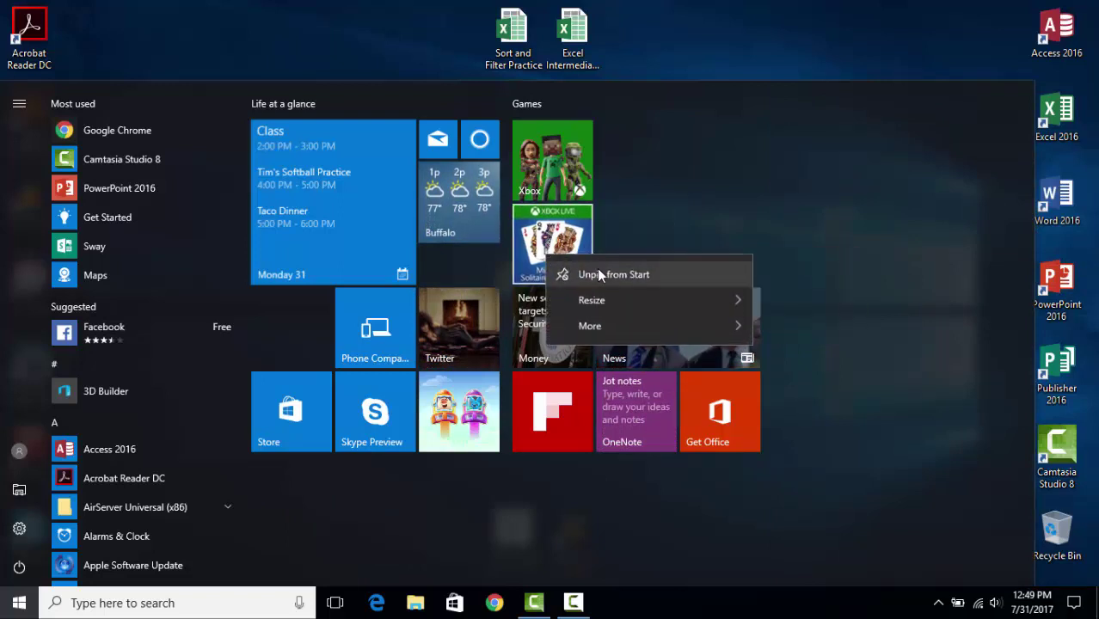
{"action": "left_click", "coordinate": [597, 269]}
{"action": "right_click", "coordinate": [560, 172]}
{"action": "left_click", "coordinate": [581, 183]}
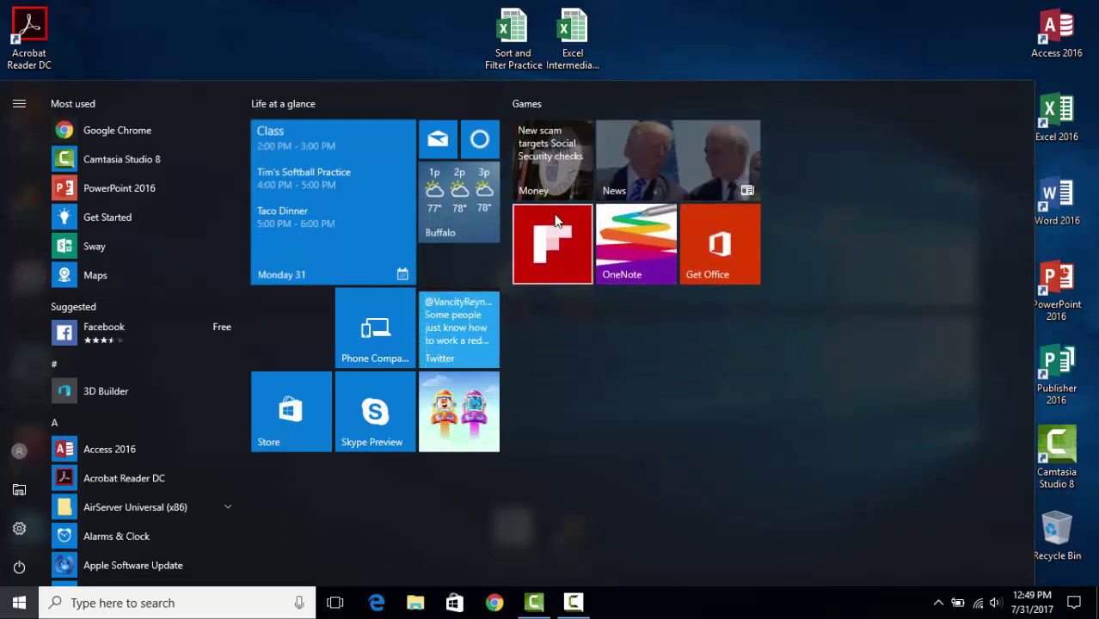
{"action": "right_click", "coordinate": [559, 226]}
{"action": "left_click", "coordinate": [590, 234]}
{"action": "right_click", "coordinate": [619, 165]}
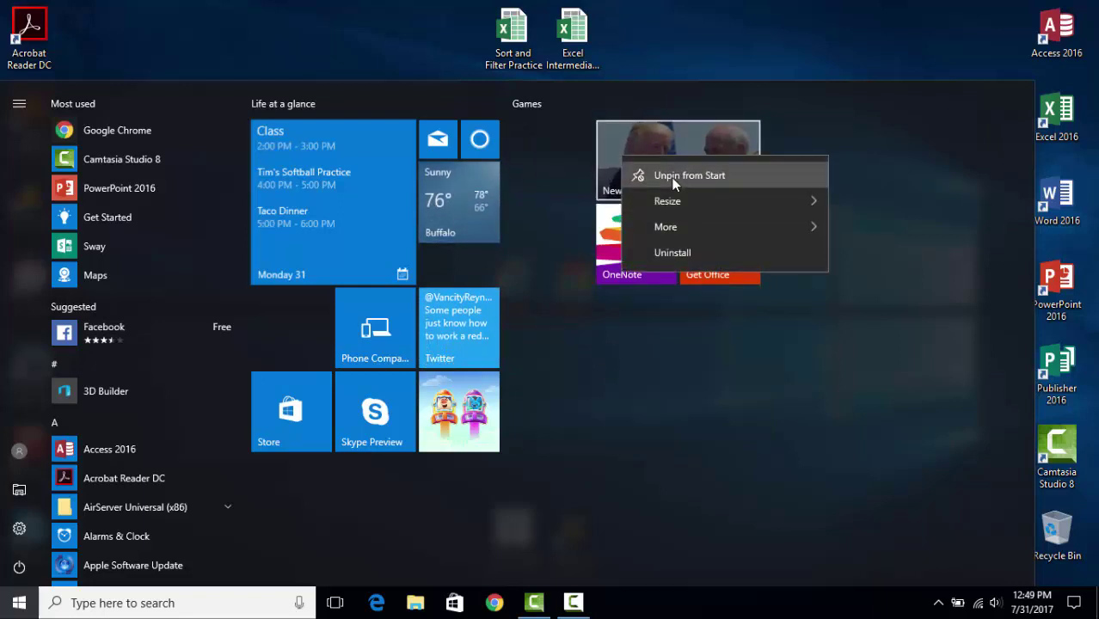
{"action": "left_click", "coordinate": [655, 181]}
{"action": "right_click", "coordinate": [651, 196]}
{"action": "left_click", "coordinate": [688, 210]}
{"action": "right_click", "coordinate": [719, 170]}
{"action": "left_click", "coordinate": [748, 183]}
Unpin the remaining tiles, including Weather, Mail, Class calendar, Phone Companion, Skype Preview and Store.
{"action": "right_click", "coordinate": [469, 202]}
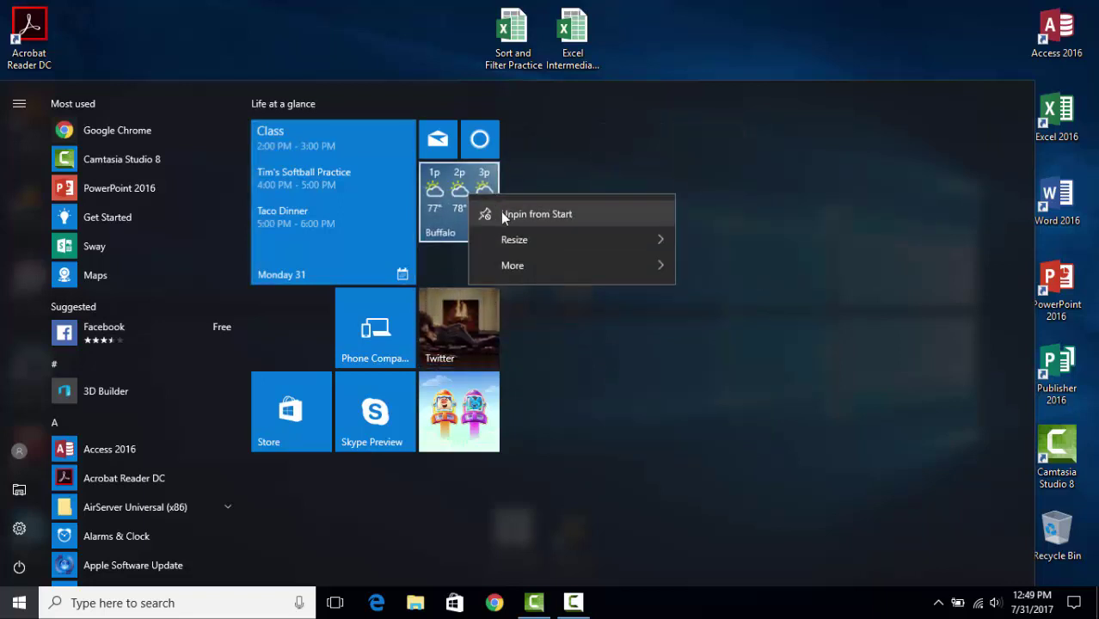
{"action": "left_click", "coordinate": [507, 215]}
{"action": "right_click", "coordinate": [482, 148]}
{"action": "left_click", "coordinate": [516, 140]}
{"action": "right_click", "coordinate": [437, 141]}
{"action": "left_click", "coordinate": [478, 155]}
{"action": "right_click", "coordinate": [330, 173]}
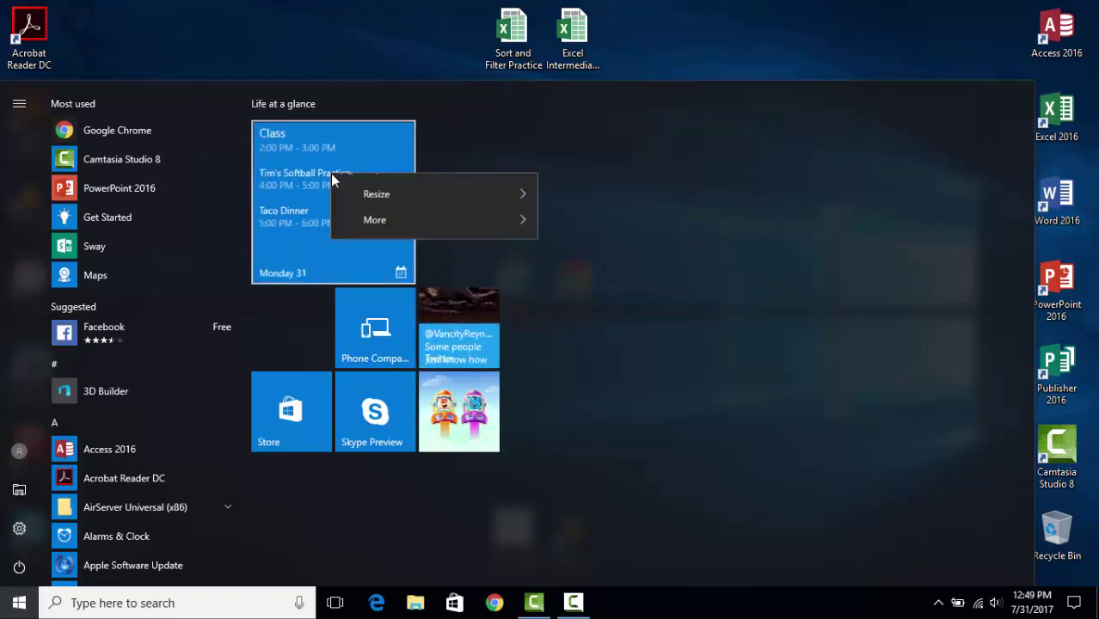
{"action": "left_click", "coordinate": [396, 193]}
{"action": "right_click", "coordinate": [467, 144]}
{"action": "left_click", "coordinate": [503, 157]}
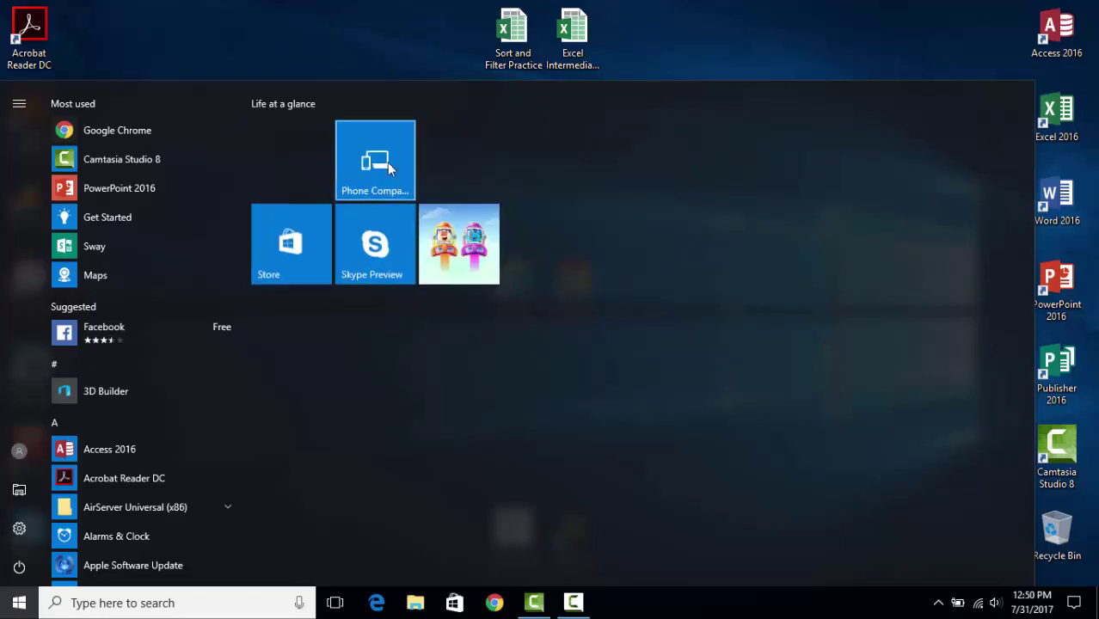
{"action": "right_click", "coordinate": [387, 163]}
{"action": "left_click", "coordinate": [406, 179]}
{"action": "right_click", "coordinate": [439, 172]}
{"action": "left_click", "coordinate": [469, 184]}
{"action": "right_click", "coordinate": [382, 172]}
{"action": "left_click", "coordinate": [409, 176]}
{"action": "right_click", "coordinate": [306, 152]}
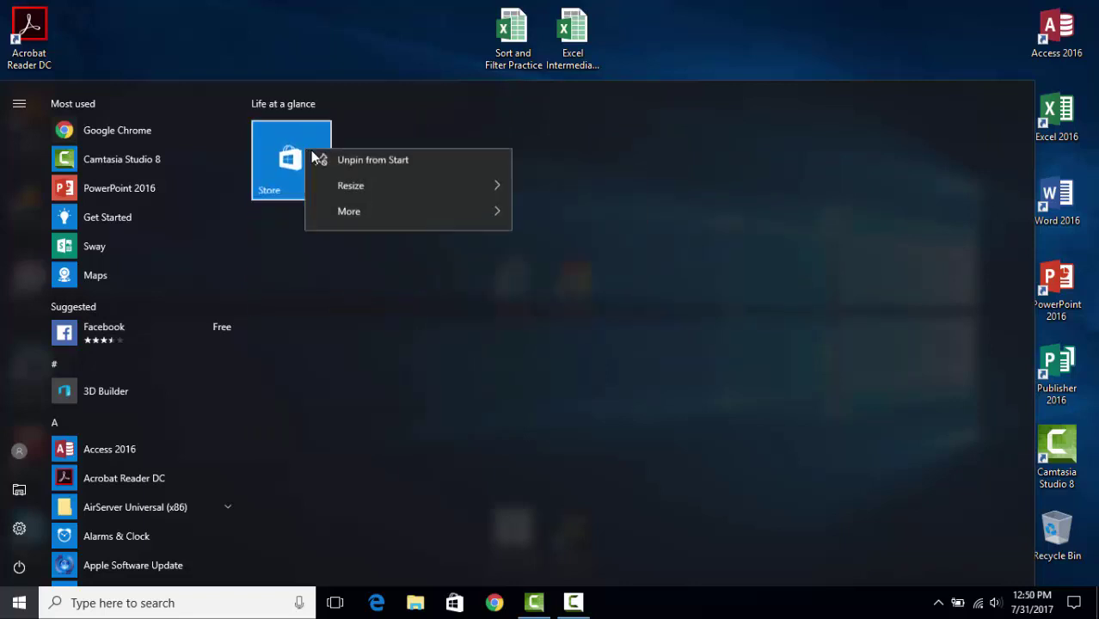
{"action": "left_click", "coordinate": [314, 156]}
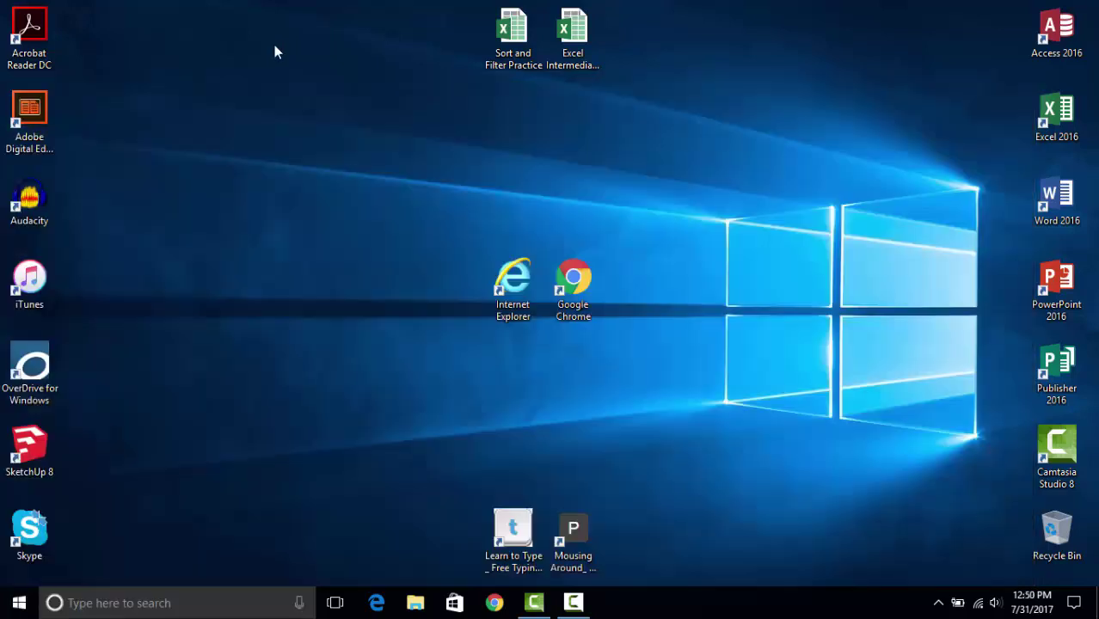
Pin Microsoft Edge to Start from the app list, then drag its new tile away.
{"action": "left_click", "coordinate": [18, 602]}
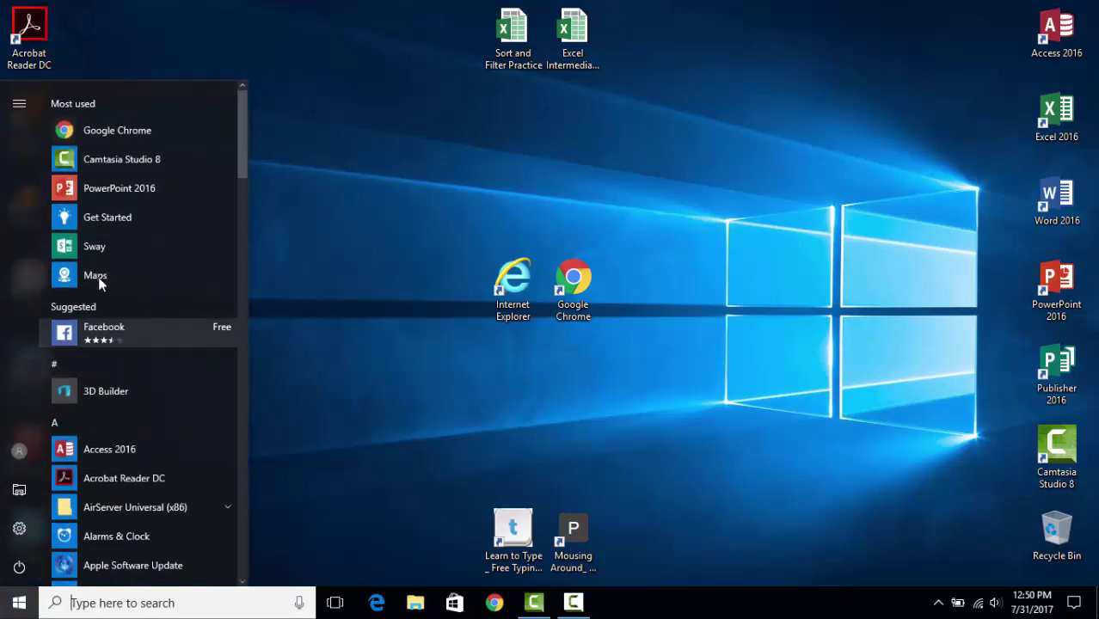
{"action": "left_click_drag", "start_coordinate": [243, 140], "coordinate": [249, 332]}
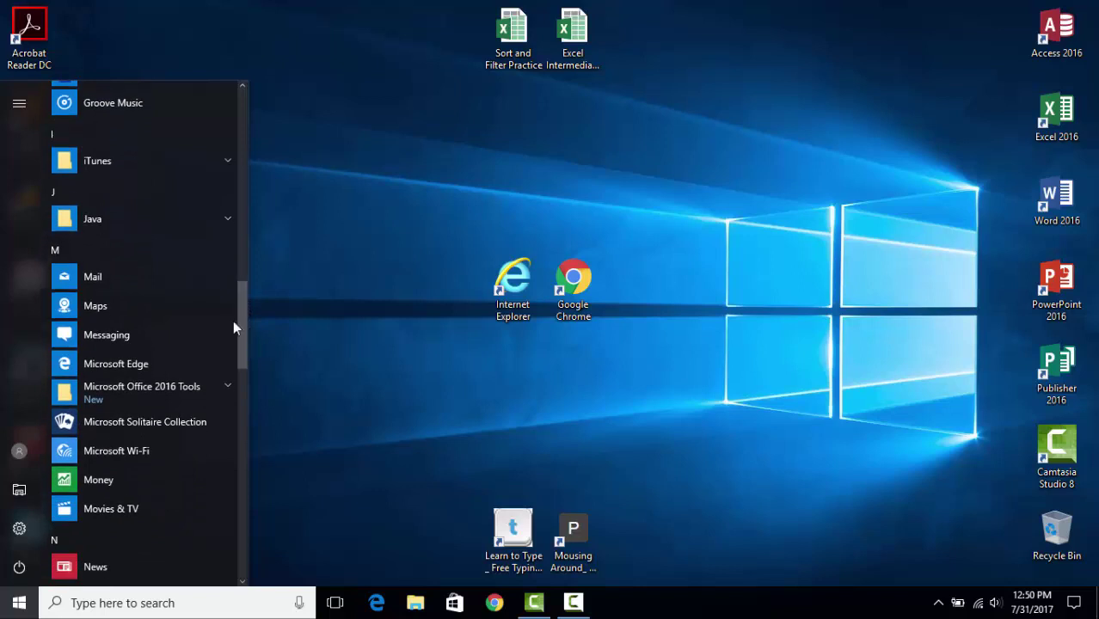
{"action": "right_click", "coordinate": [112, 363]}
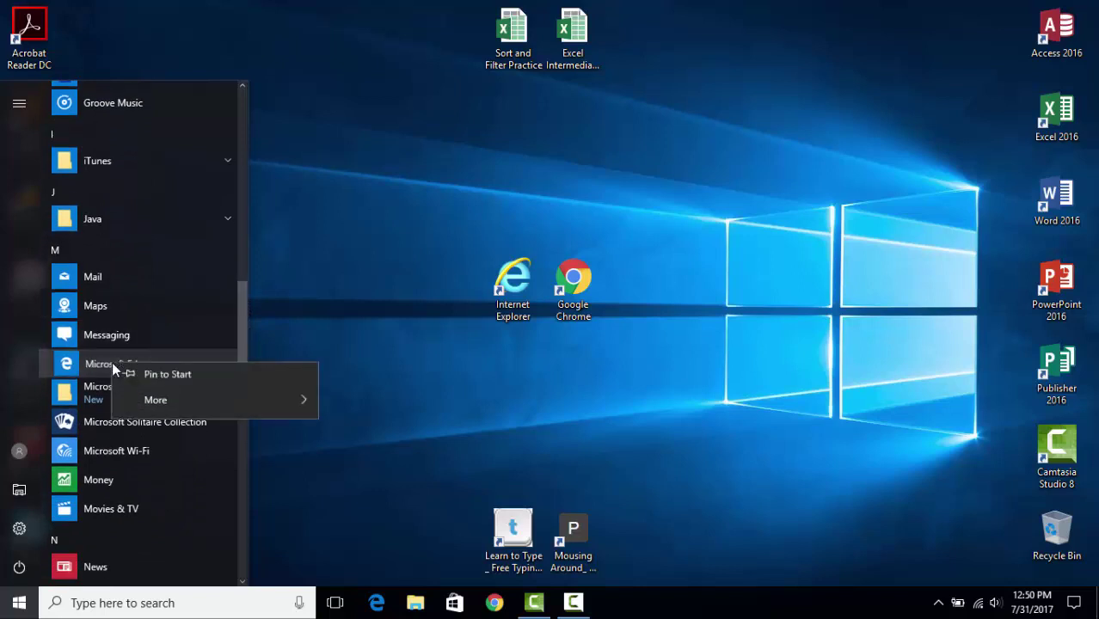
{"action": "left_click", "coordinate": [169, 389]}
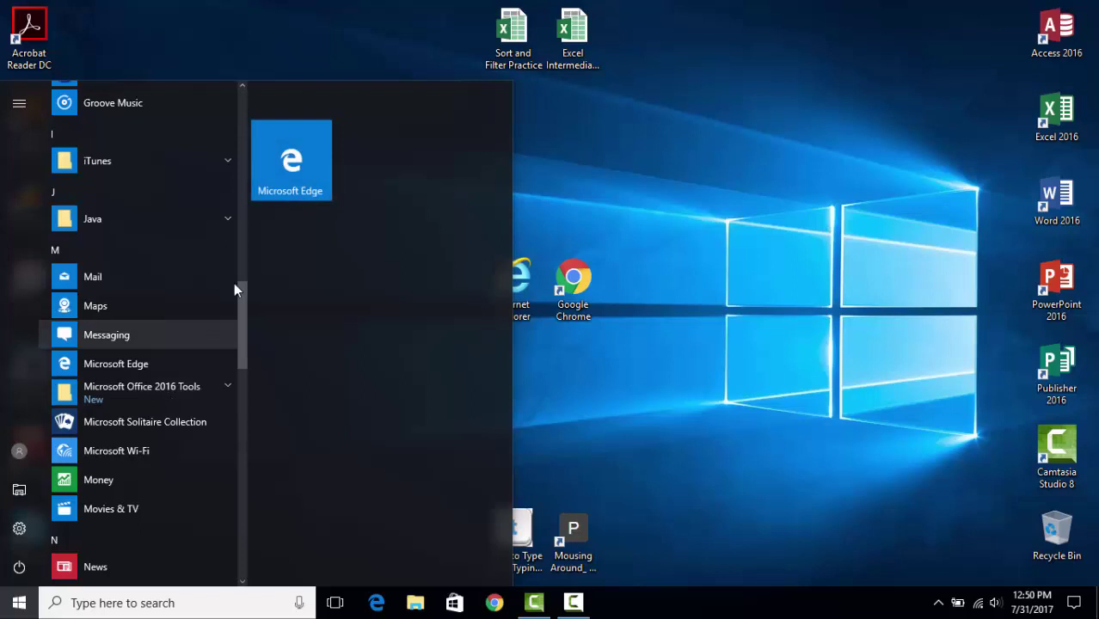
{"action": "right_click", "coordinate": [121, 363]}
{"action": "mouse_move", "coordinate": [165, 409]}
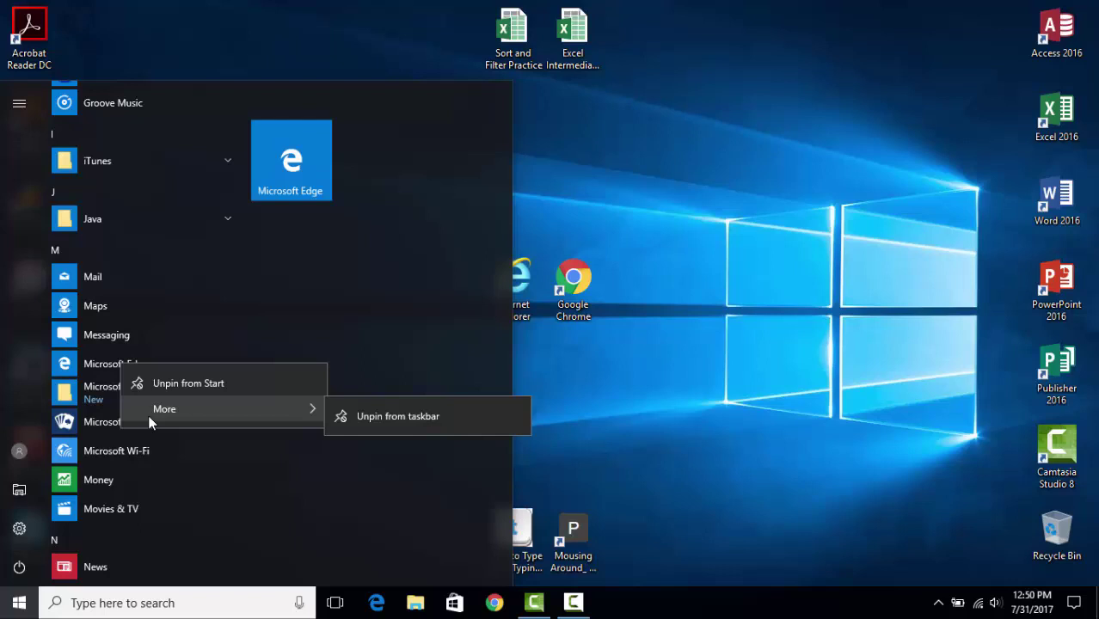
{"action": "left_click", "coordinate": [165, 309]}
{"action": "left_click_drag", "start_coordinate": [286, 156], "coordinate": [611, 164]}
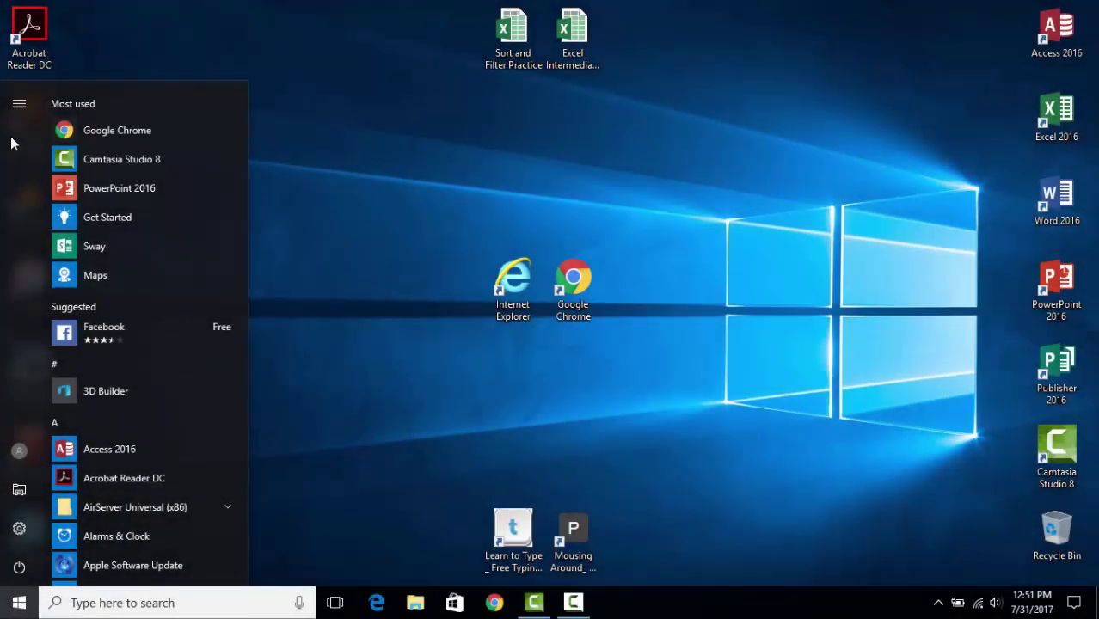
{"action": "left_click", "coordinate": [18, 107]}
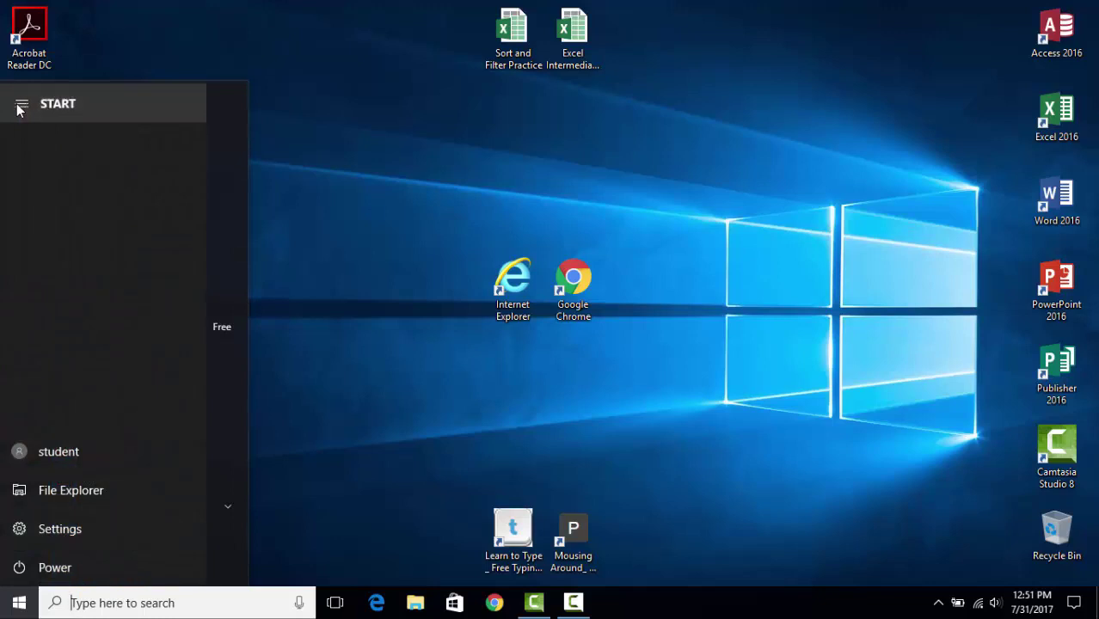
{"action": "left_click", "coordinate": [18, 106]}
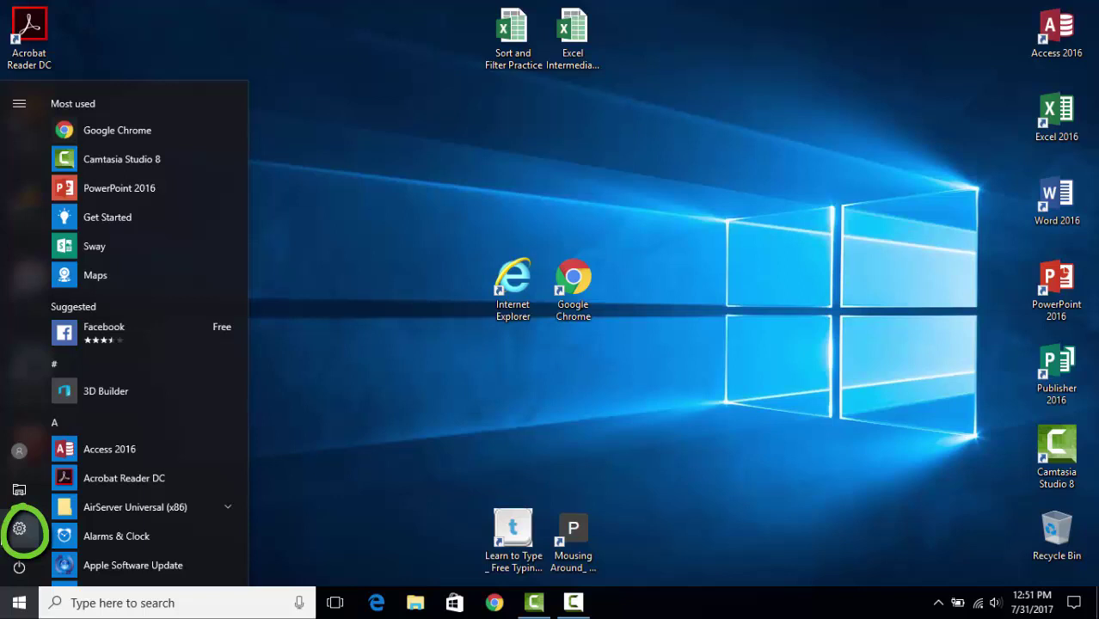
Search Settings for 'menu' and open the Start settings page.
{"action": "left_click", "coordinate": [19, 528]}
{"action": "type", "text": "start"}
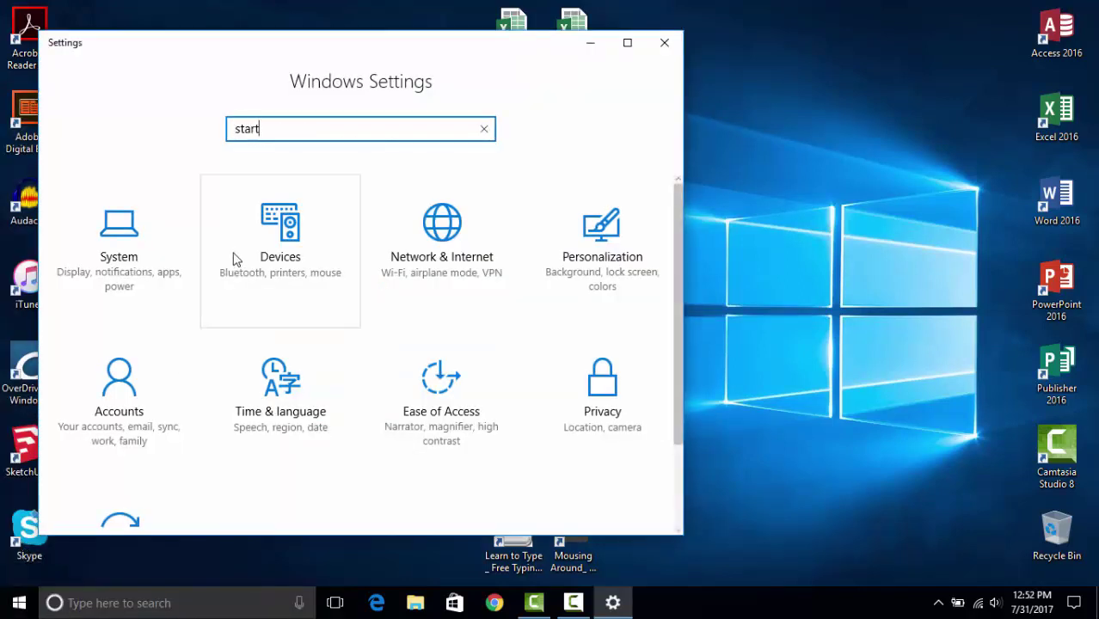
{"action": "type", "text": " menu"}
{"action": "key", "text": "Return"}
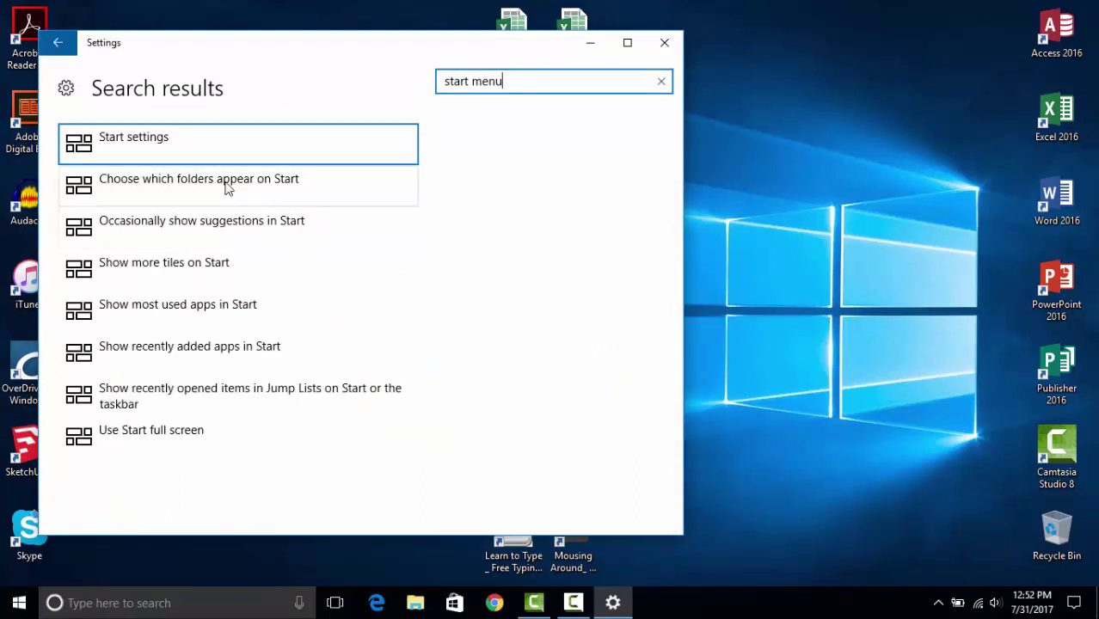
{"action": "left_click", "coordinate": [240, 153]}
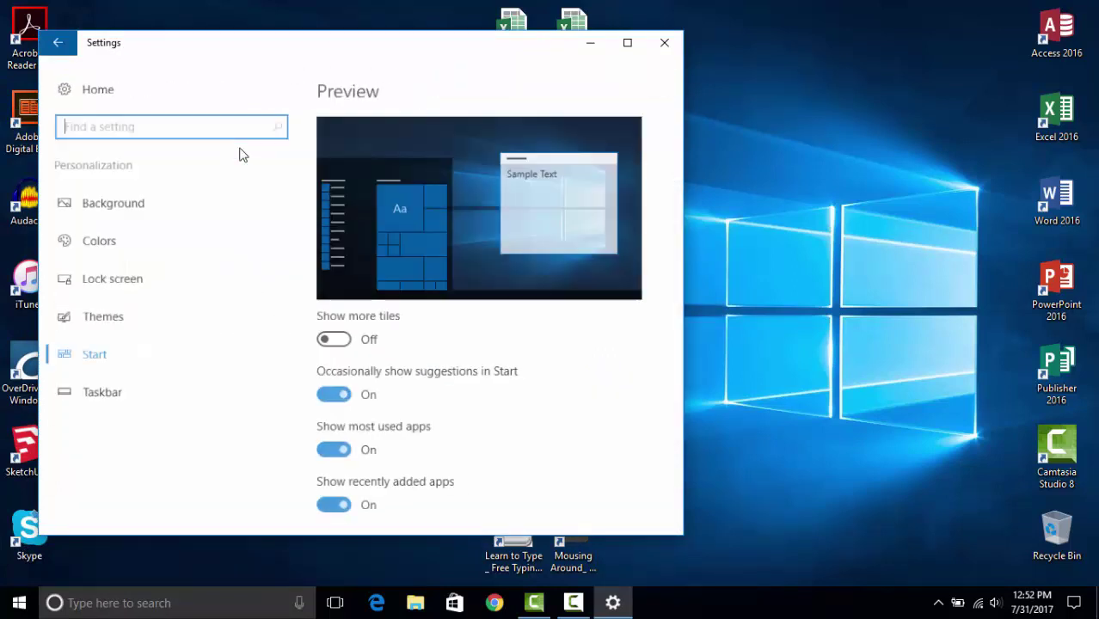
Turn off Start suggestions, most used apps, recently added apps and Jump List recent items.
{"action": "scroll", "coordinate": [464, 269], "scroll_direction": "down", "scroll_amount": 3}
{"action": "left_click", "coordinate": [341, 255]}
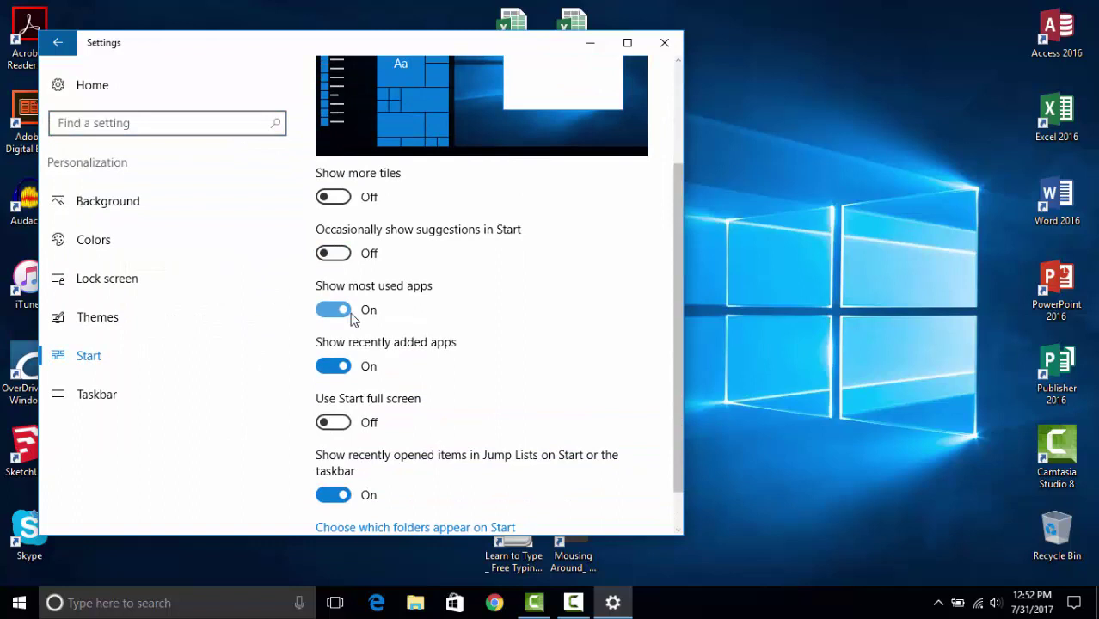
{"action": "left_click", "coordinate": [341, 309]}
{"action": "left_click", "coordinate": [341, 366]}
{"action": "scroll", "coordinate": [434, 350], "scroll_direction": "down", "scroll_amount": 1}
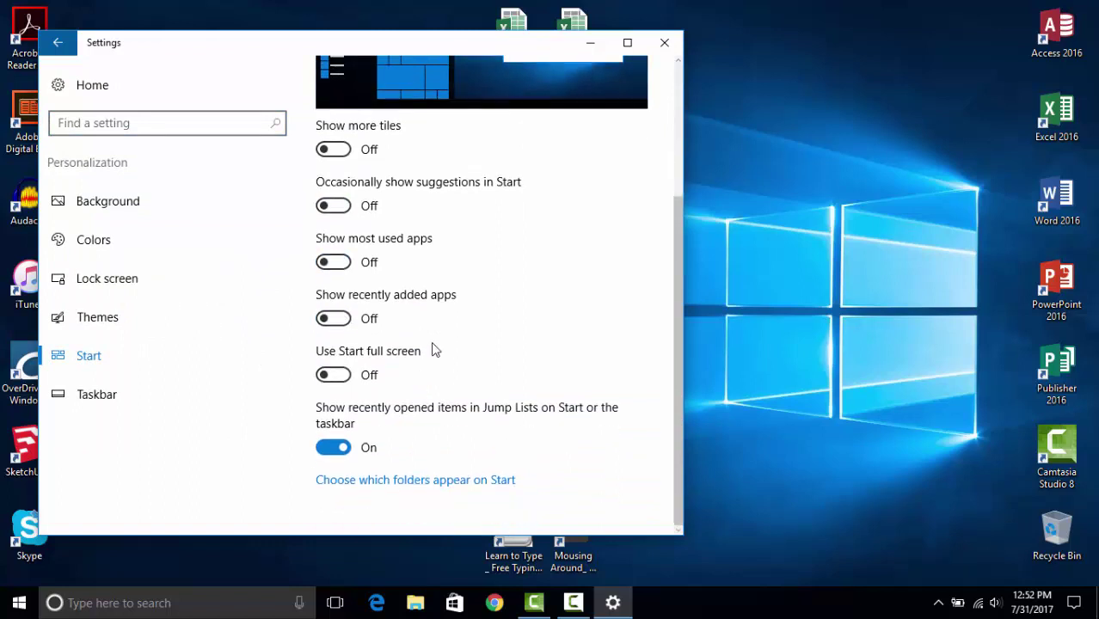
{"action": "left_click", "coordinate": [342, 448]}
{"action": "left_click", "coordinate": [398, 480]}
Show Documents, Downloads, Music, Personal and the other folders on Start, then preview them.
{"action": "scroll", "coordinate": [103, 189], "scroll_direction": "down", "scroll_amount": 1}
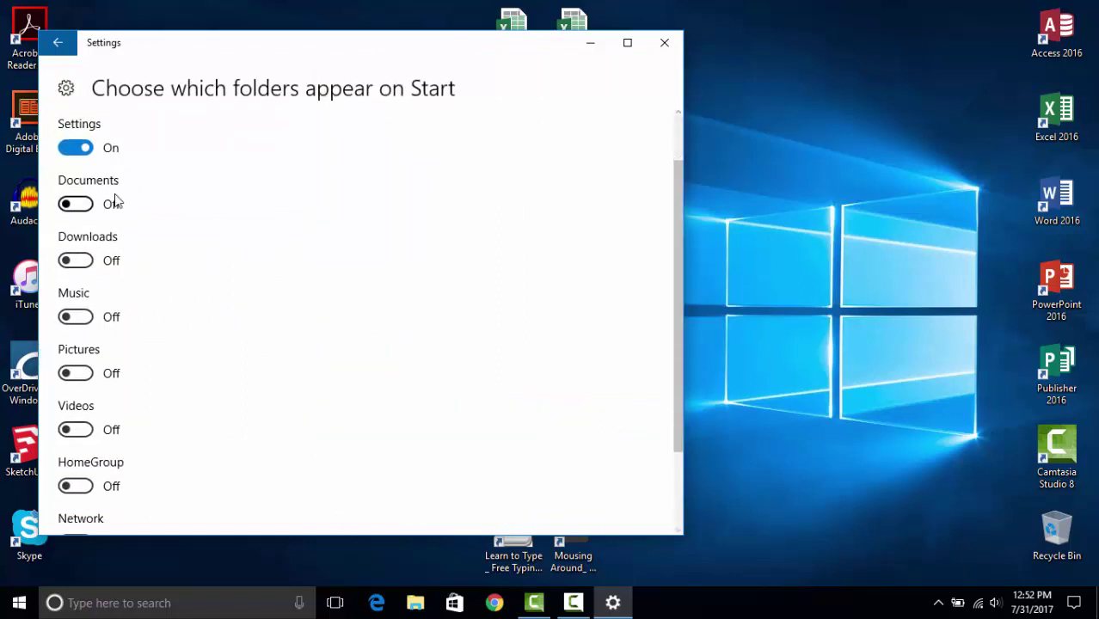
{"action": "left_click", "coordinate": [76, 203]}
{"action": "left_click", "coordinate": [76, 259]}
{"action": "left_click", "coordinate": [76, 316]}
{"action": "left_click", "coordinate": [75, 373]}
{"action": "scroll", "coordinate": [163, 327], "scroll_direction": "down", "scroll_amount": 1}
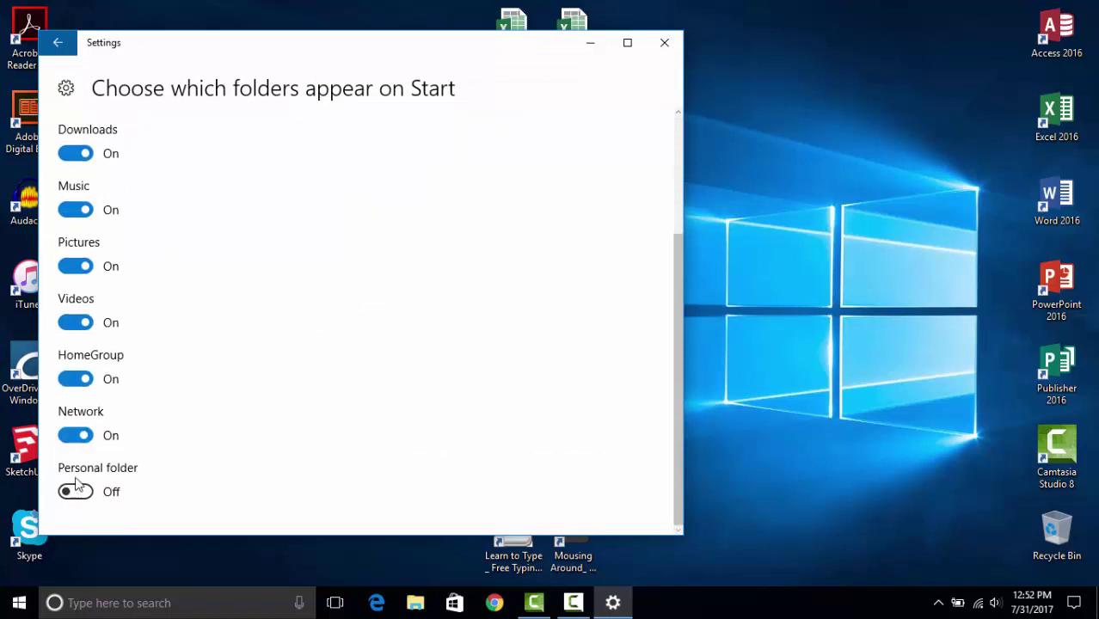
{"action": "left_click", "coordinate": [75, 491]}
{"action": "left_click", "coordinate": [19, 603]}
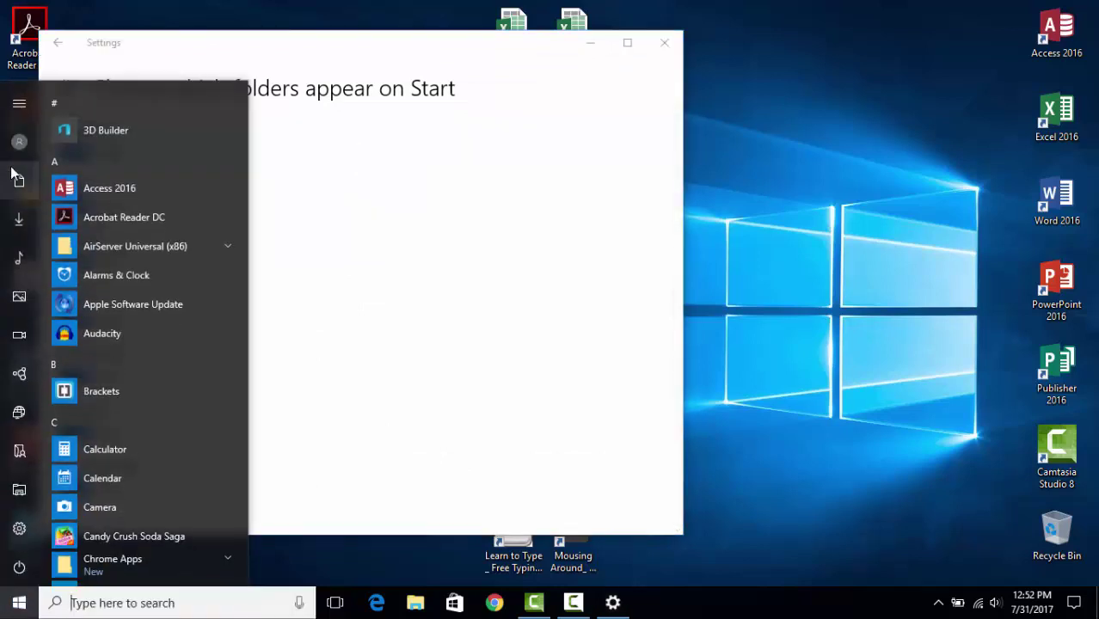
{"action": "left_click", "coordinate": [249, 354]}
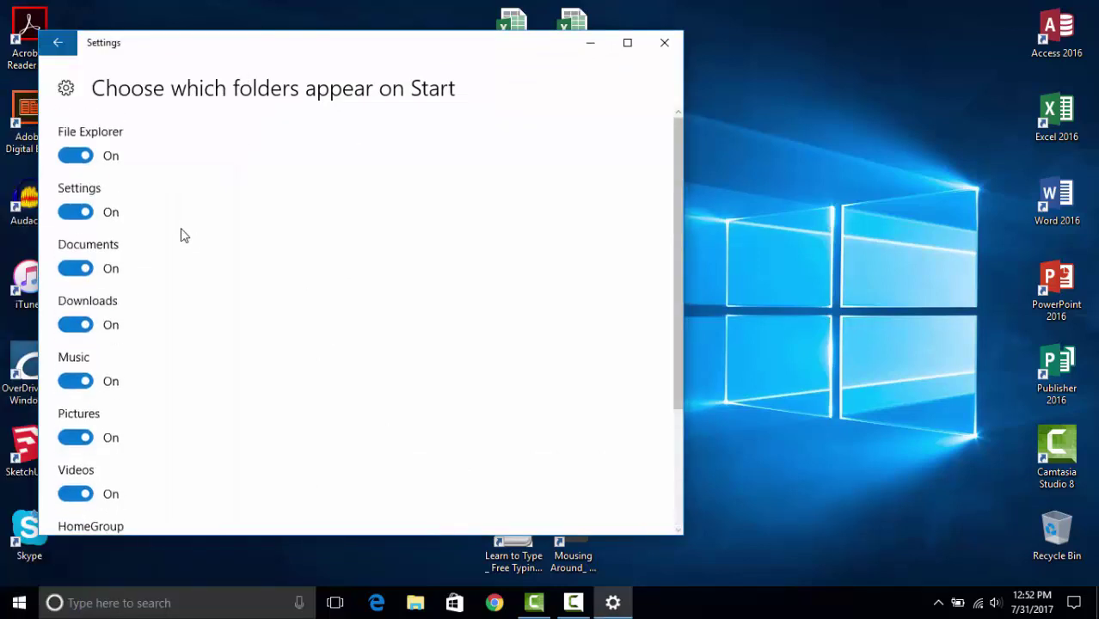
Hide Documents, Downloads, Music, Pictures, Videos, HomeGroup and Network again, then check Start.
{"action": "left_click", "coordinate": [76, 269]}
{"action": "left_click", "coordinate": [75, 325]}
{"action": "left_click", "coordinate": [75, 381]}
{"action": "left_click", "coordinate": [76, 438]}
{"action": "scroll", "coordinate": [76, 438], "scroll_direction": "down", "scroll_amount": 1}
{"action": "left_click", "coordinate": [75, 365]}
{"action": "left_click", "coordinate": [76, 422]}
{"action": "left_click", "coordinate": [75, 479]}
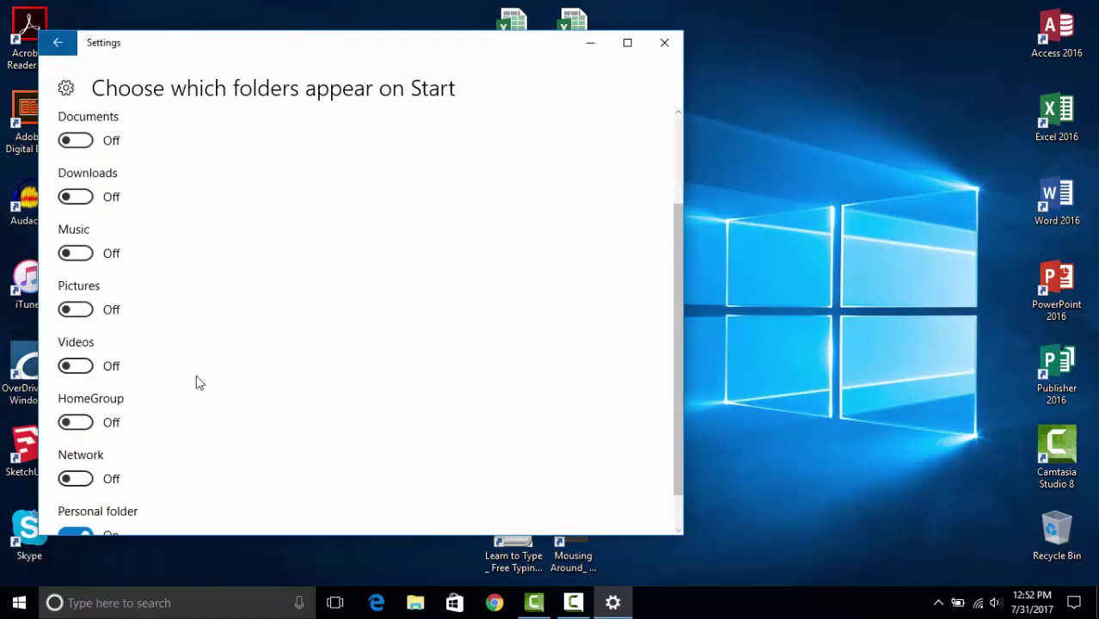
{"action": "scroll", "coordinate": [196, 382], "scroll_direction": "down", "scroll_amount": 1}
{"action": "left_click", "coordinate": [660, 43]}
{"action": "left_click", "coordinate": [19, 603]}
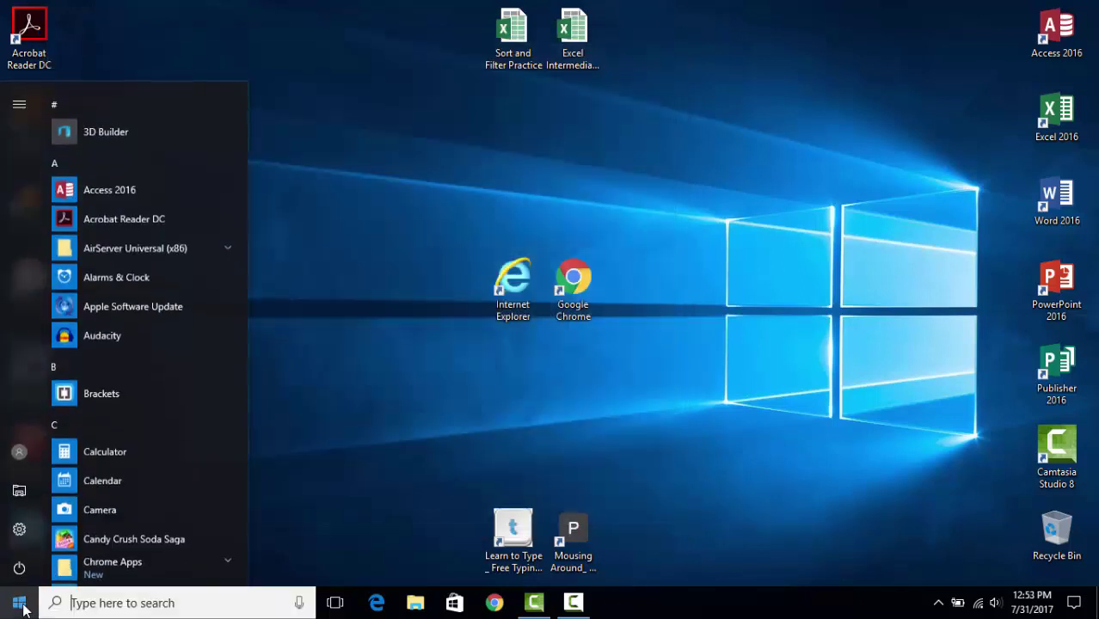